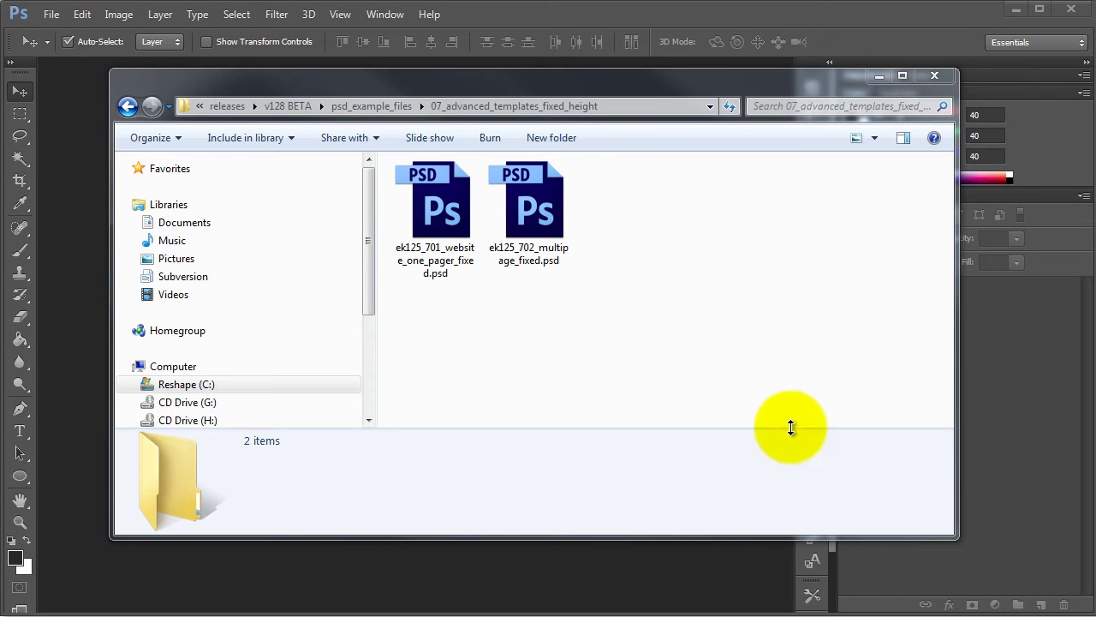
- Go from psd_example_files into 07_advanced_templates_fixed_height and open ek125_701_website_one_pager_fixed.psd
click(461, 246)
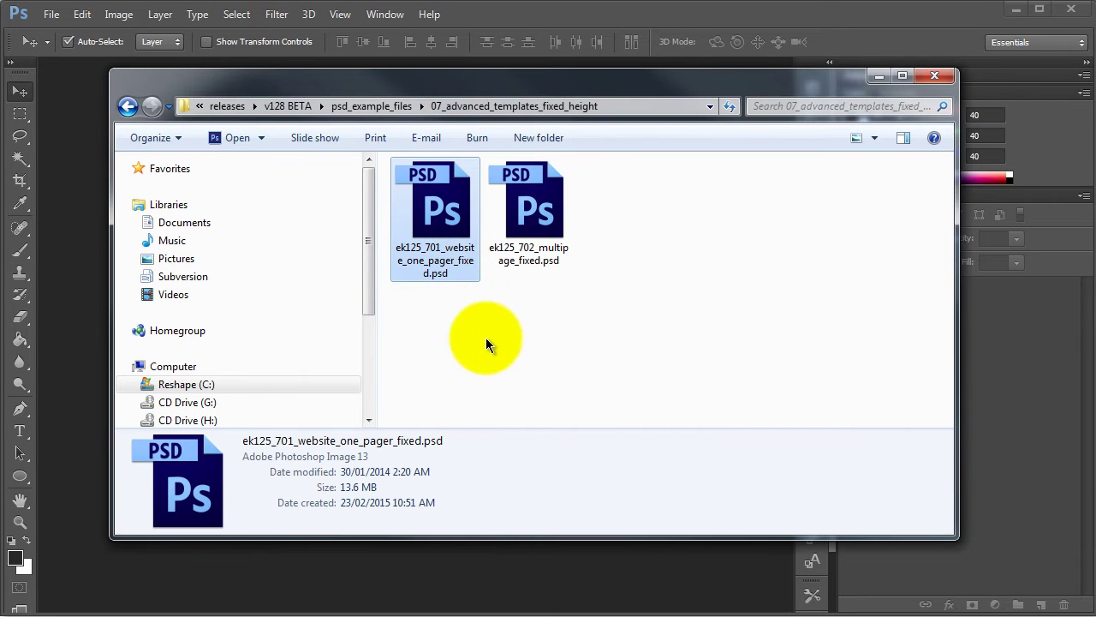
click(381, 114)
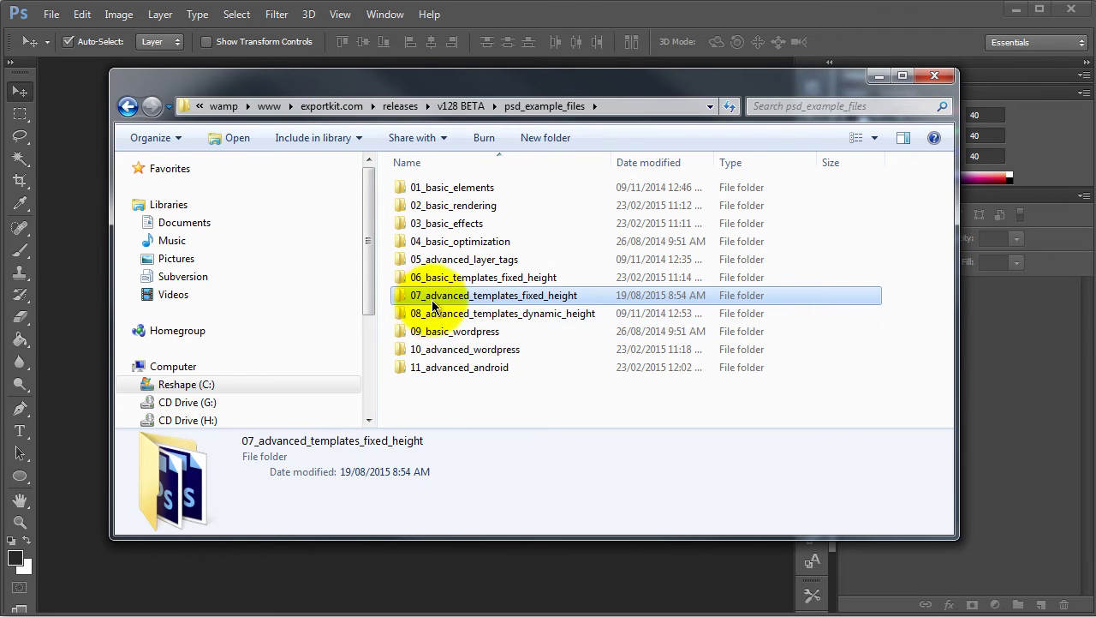
double_click(546, 298)
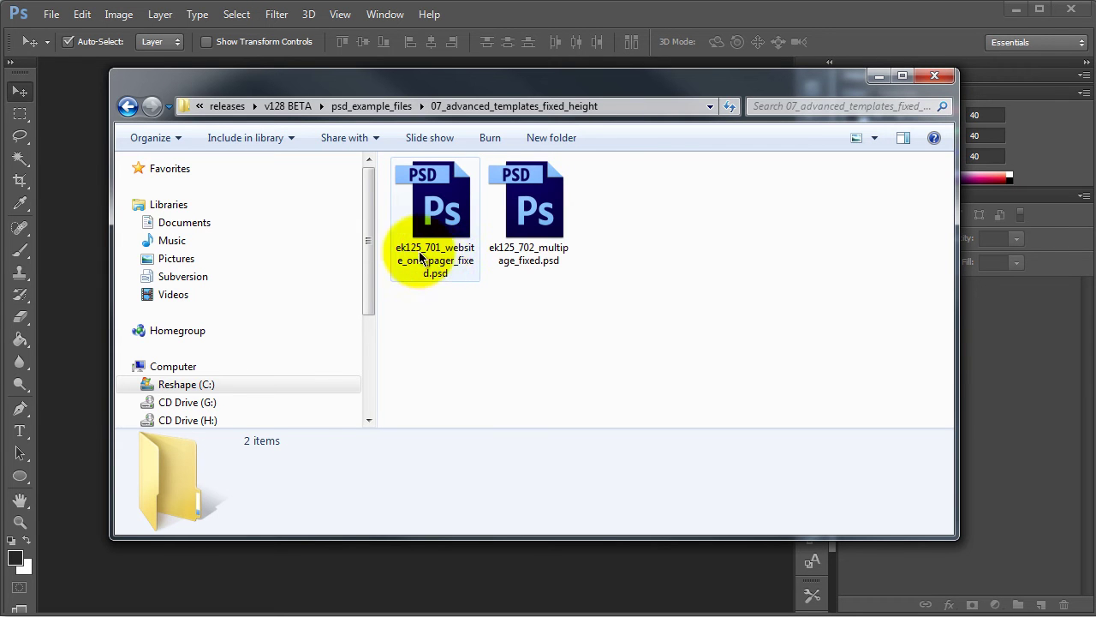
click(453, 273)
double_click(452, 273)
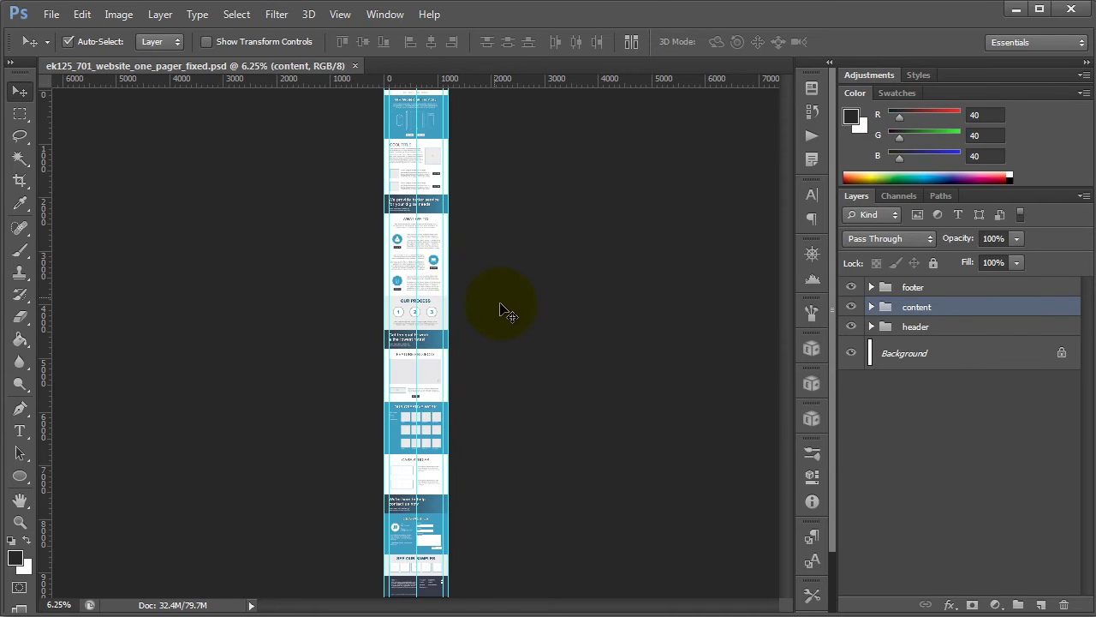
- Zoom and scroll through the one-pager design to review its hero, services, projects and footer
scroll(514, 315, up, 7)
scroll(527, 326, down, 1)
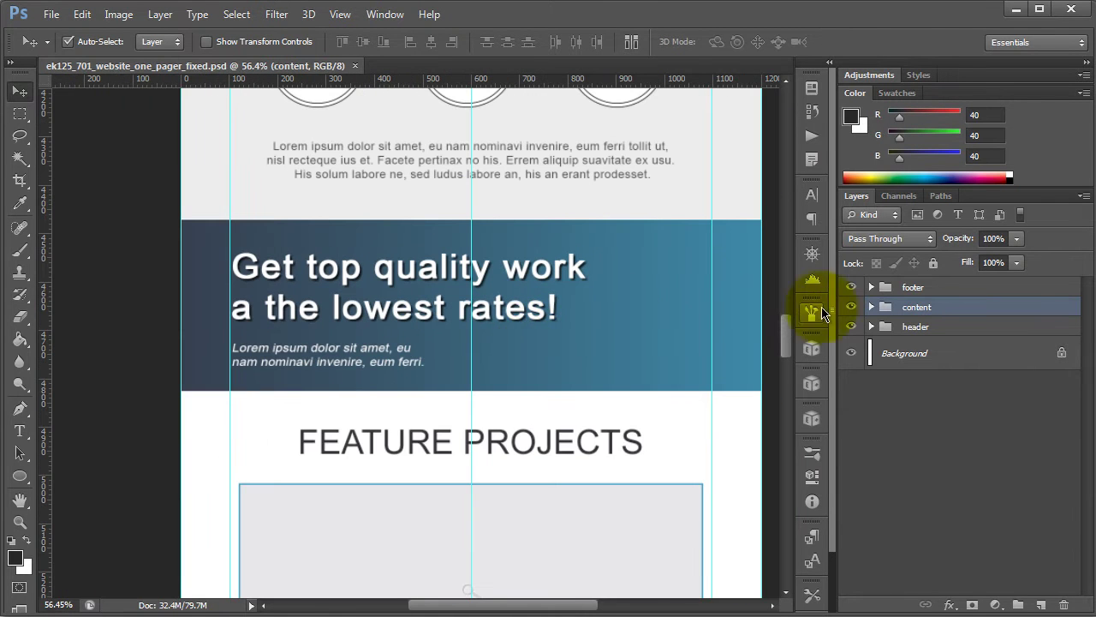
drag(782, 331, 829, 197)
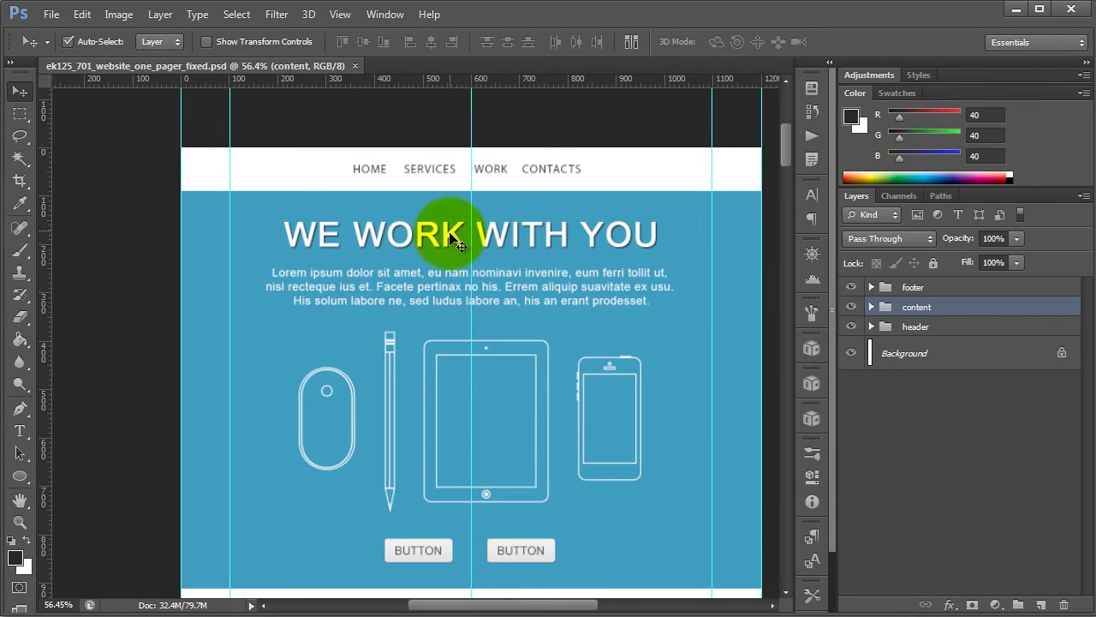
drag(781, 154, 768, 120)
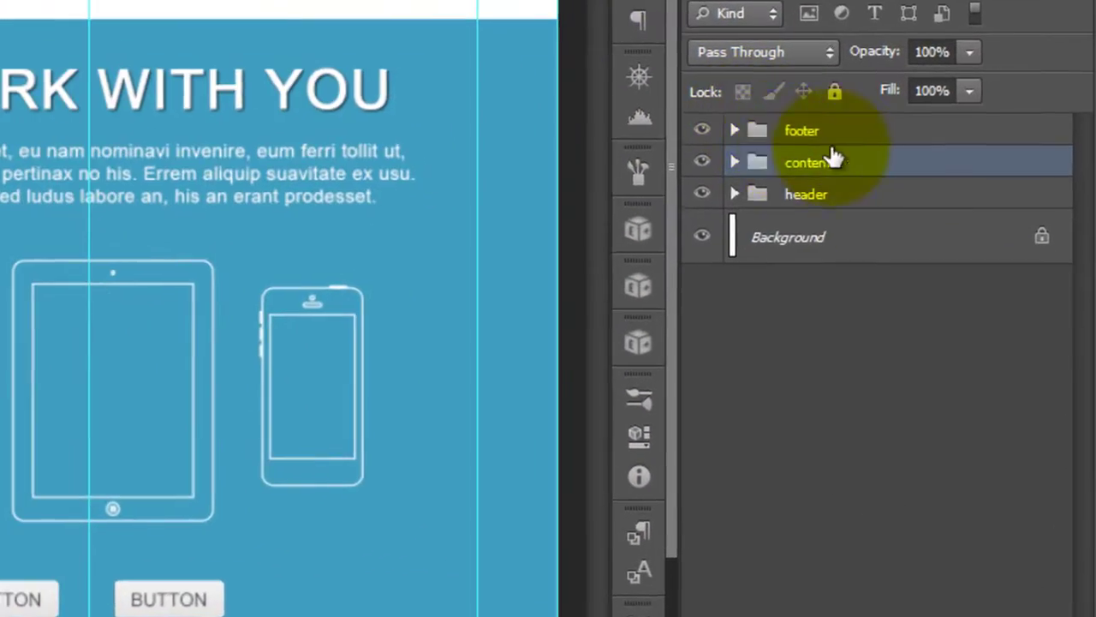
- Rename the groups to '${page:header} header' and '${page:footer} footer'
click(805, 193)
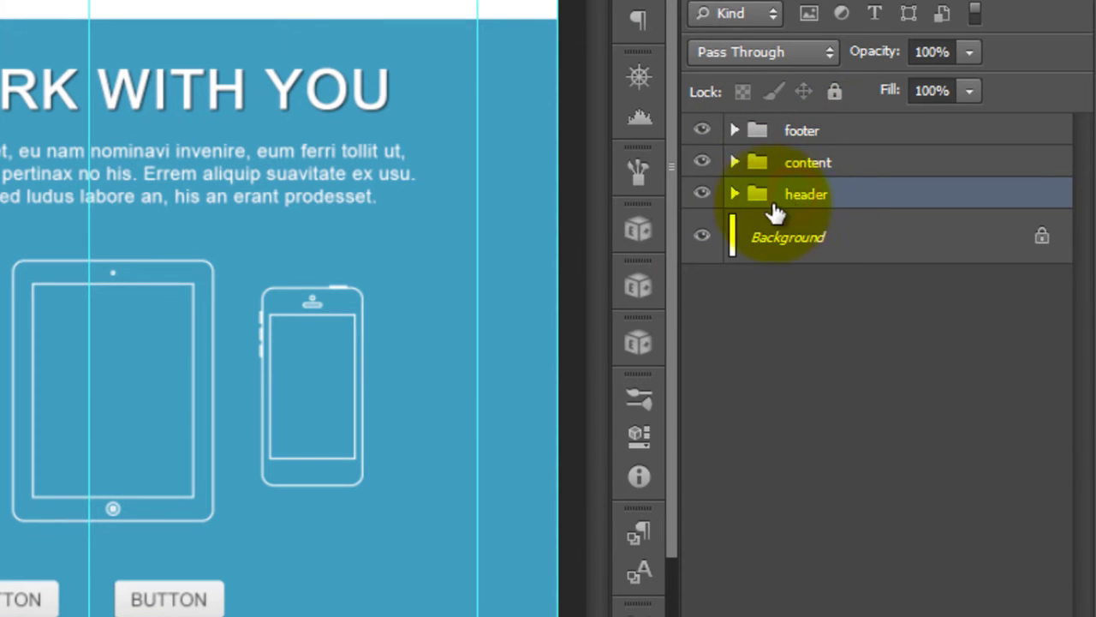
click(806, 165)
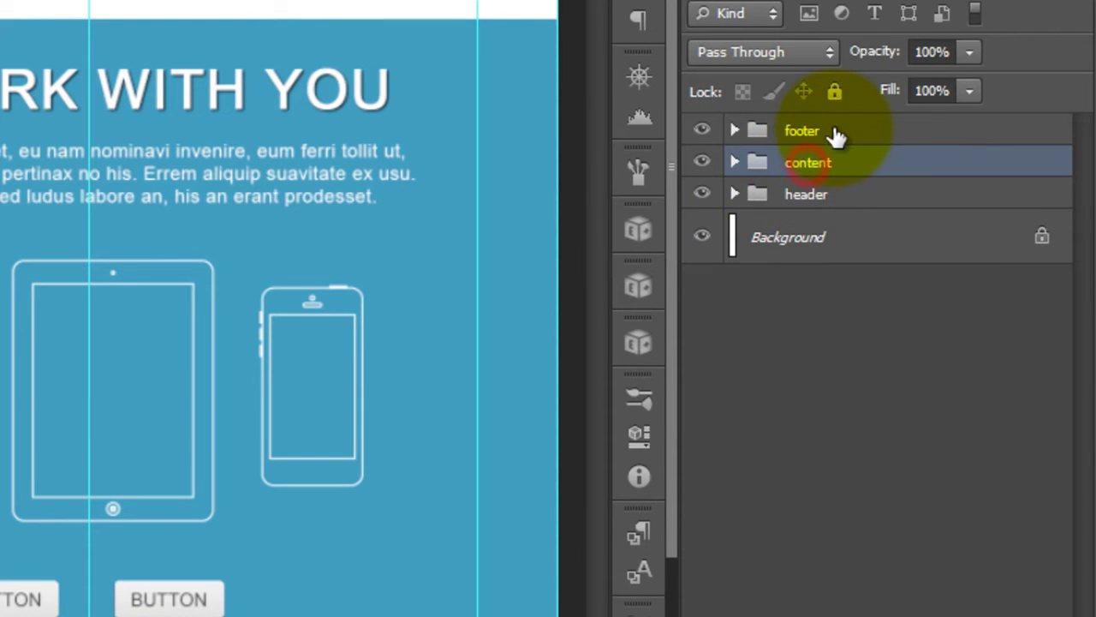
click(833, 131)
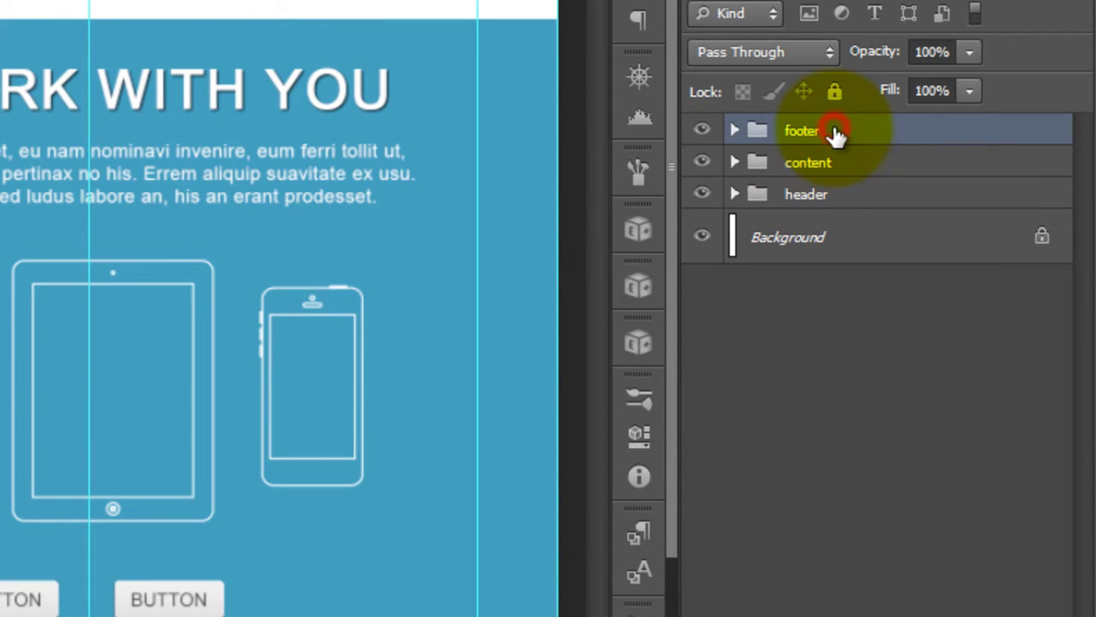
click(805, 195)
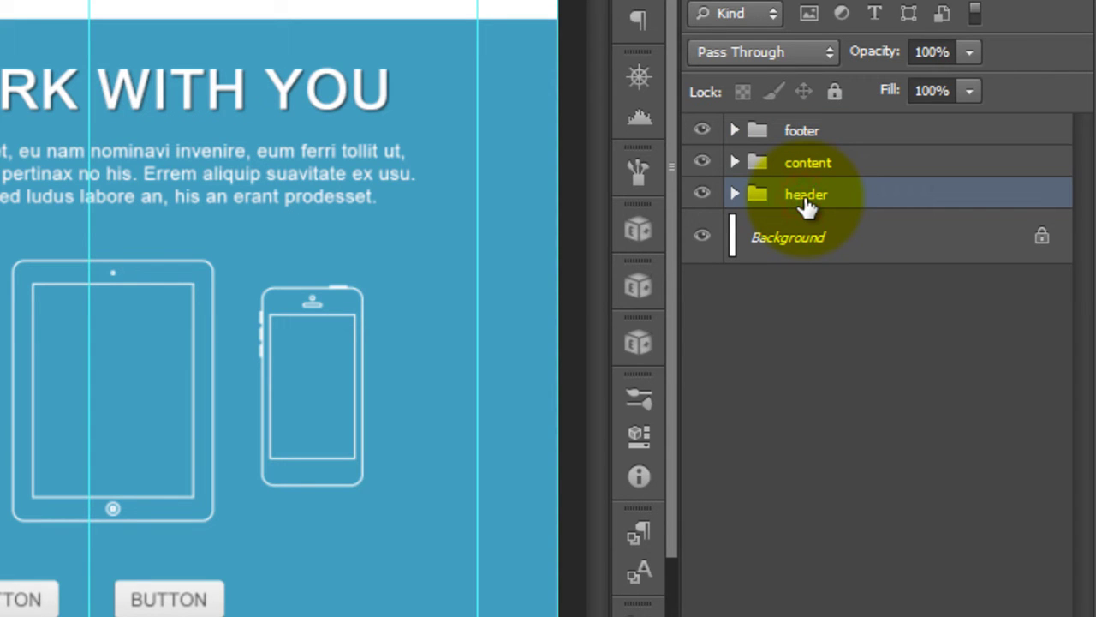
double_click(806, 196)
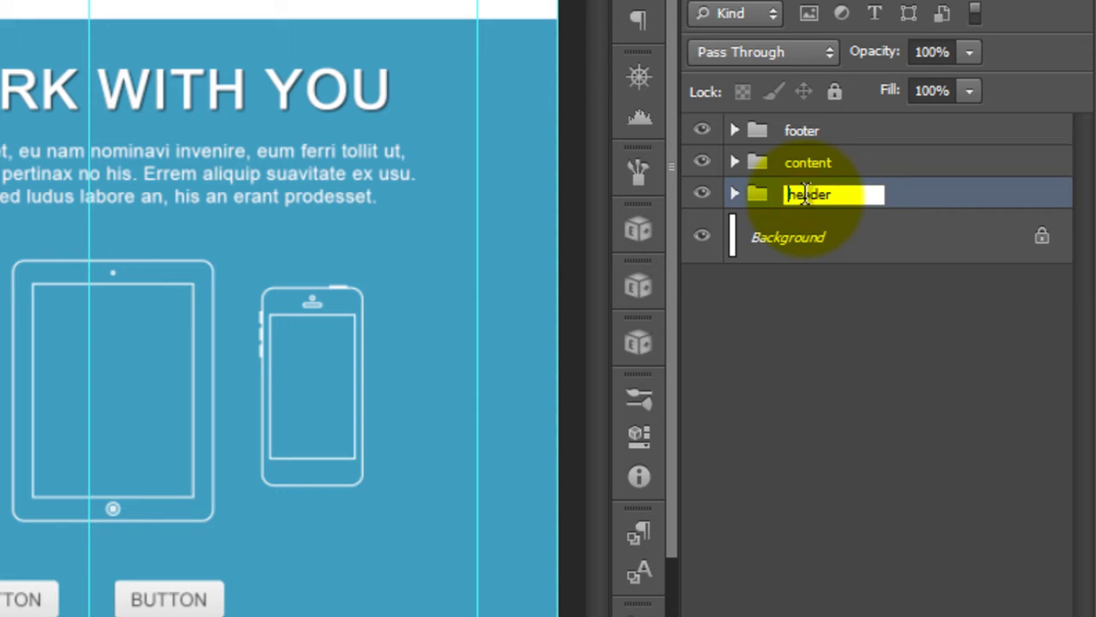
text(${ )
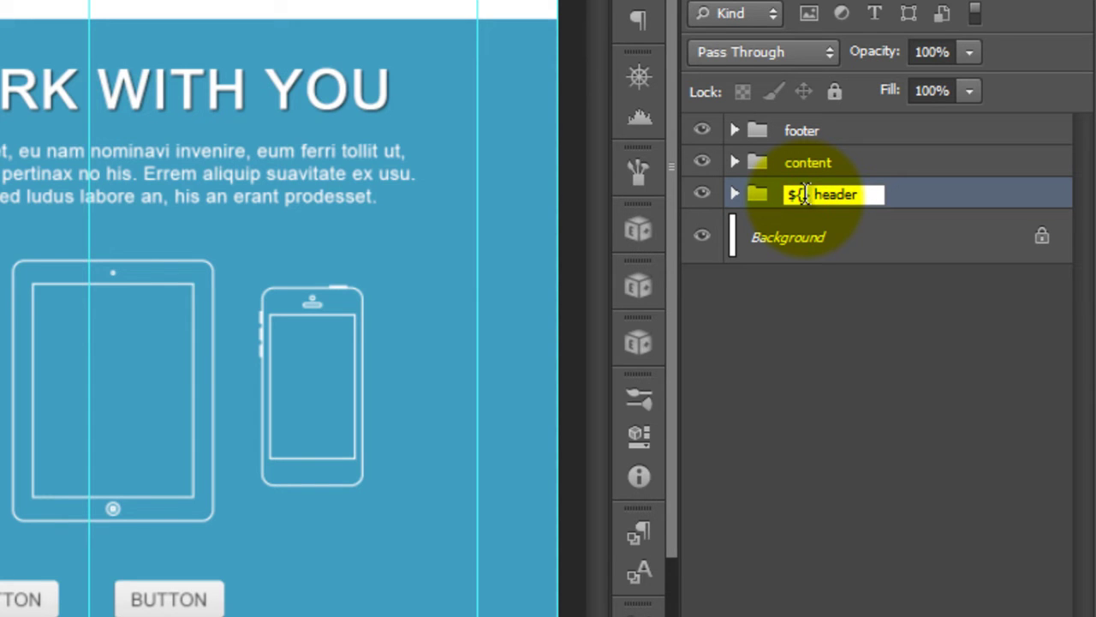
text(page:he)
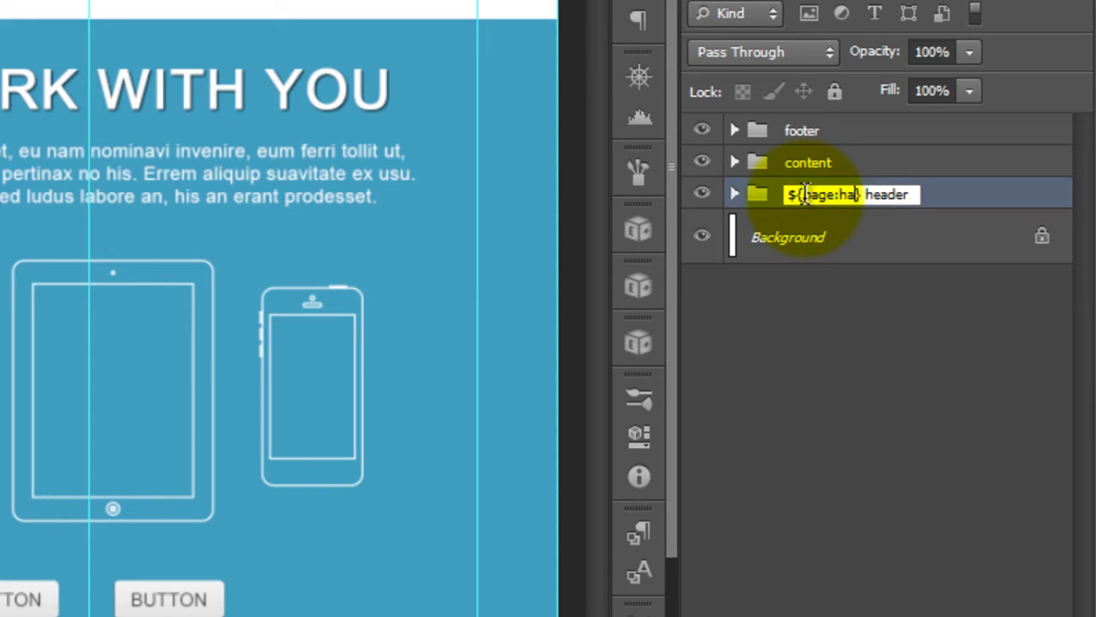
text(ader})
key(Return)
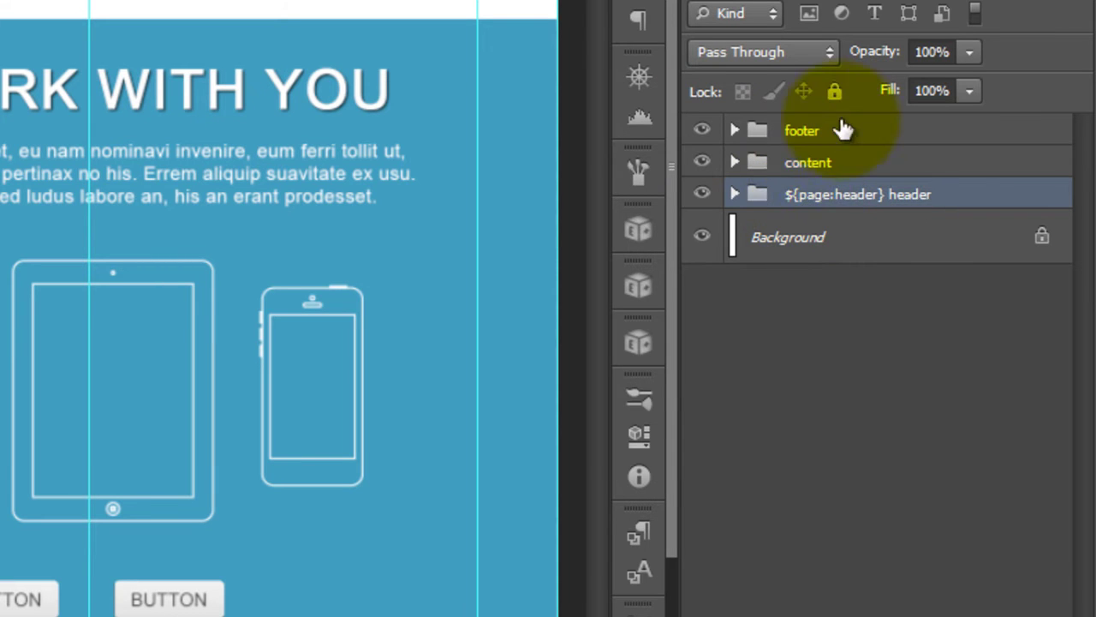
double_click(810, 137)
text(${})
text(page:footer)
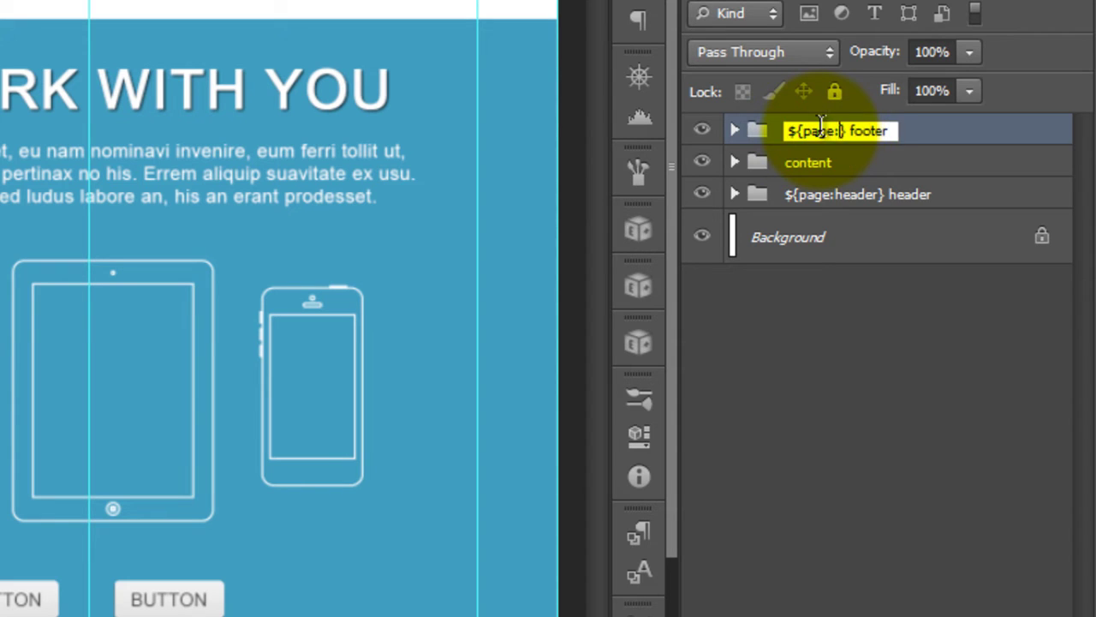
key(Return)
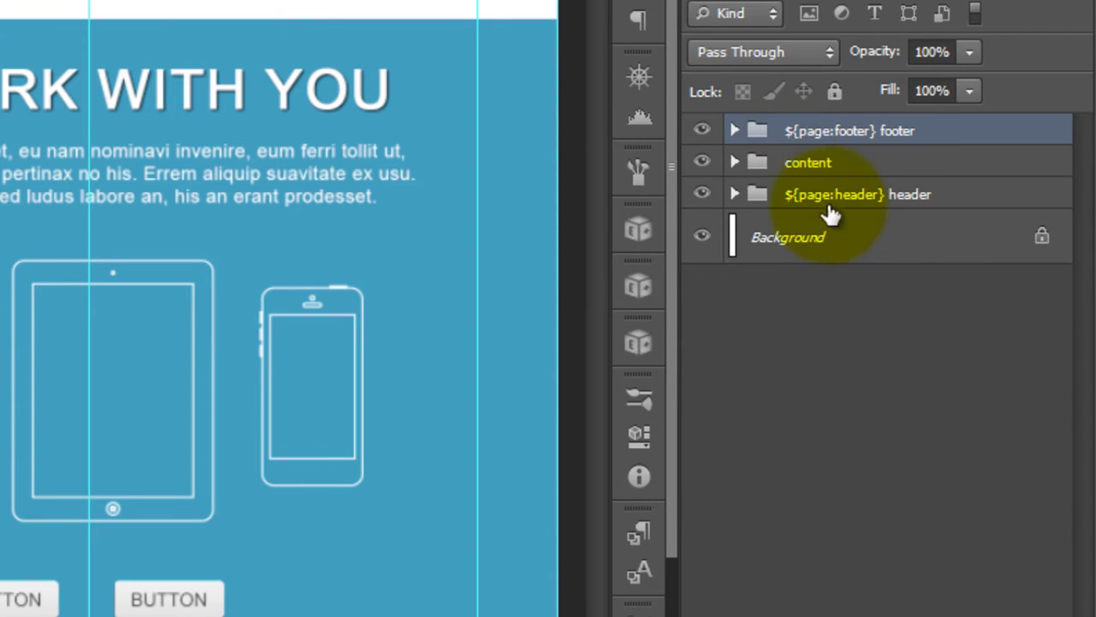
- Wrap the content group in a new group named '${page:index} index page'
click(803, 170)
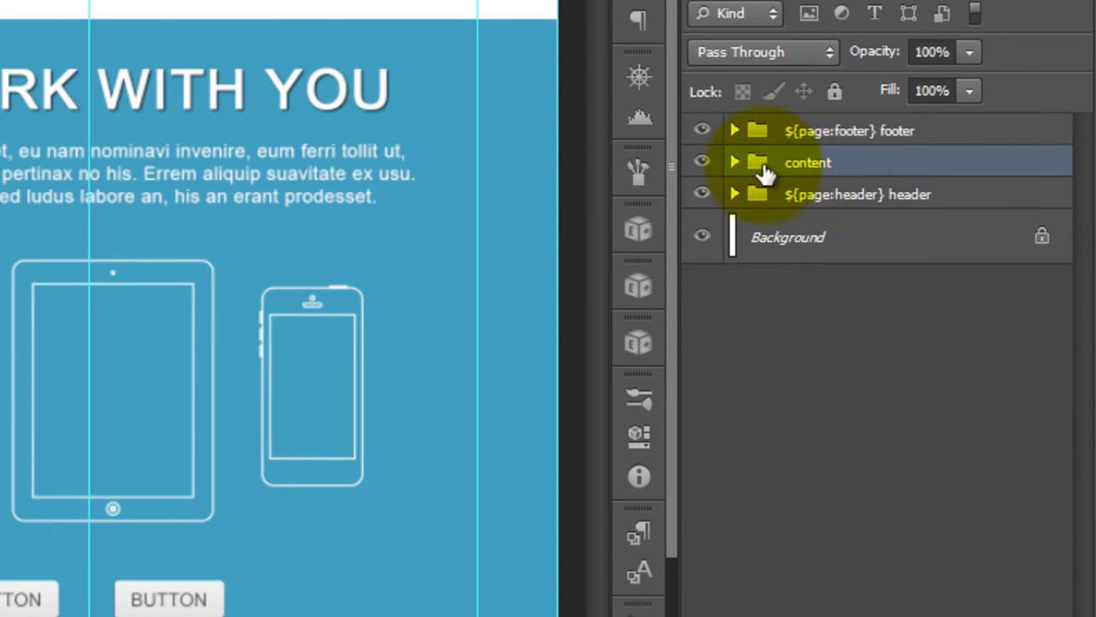
click(735, 162)
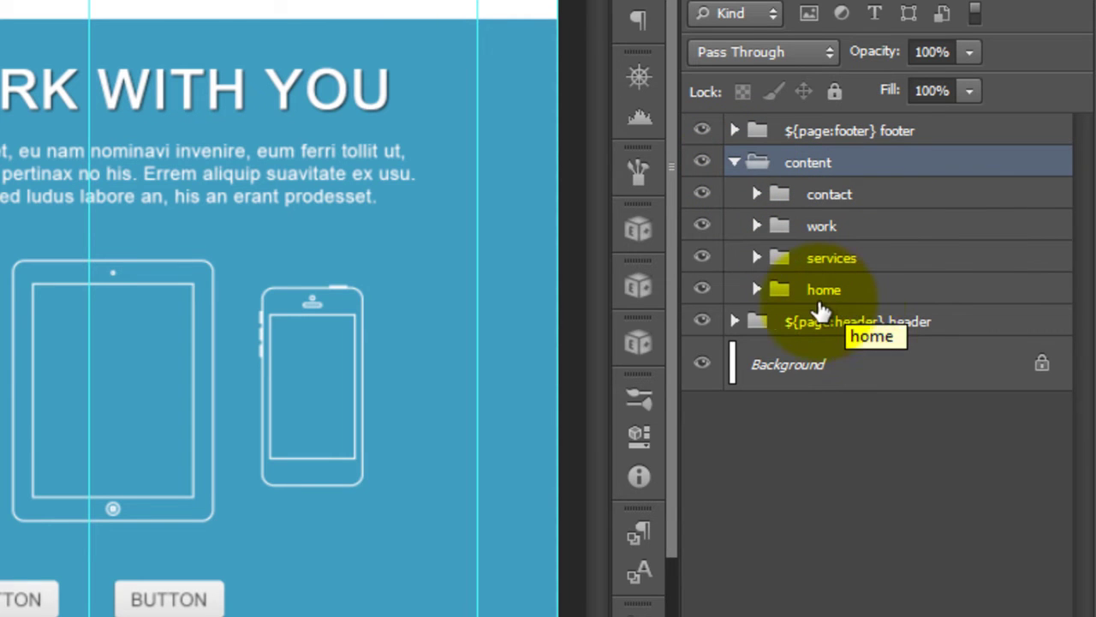
click(823, 293)
click(800, 258)
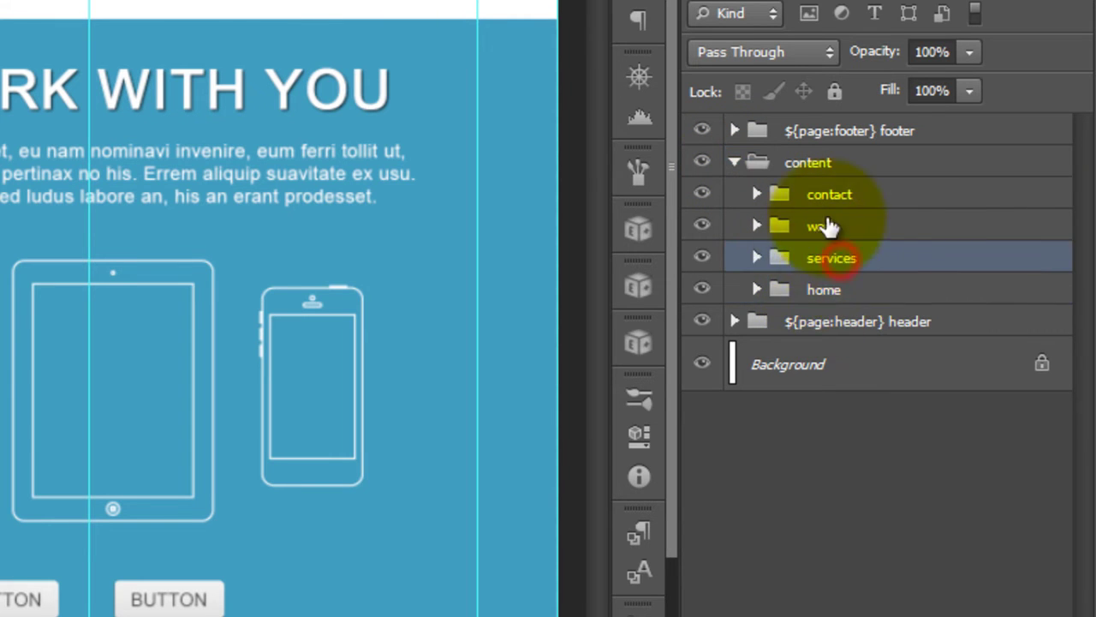
click(828, 227)
click(835, 197)
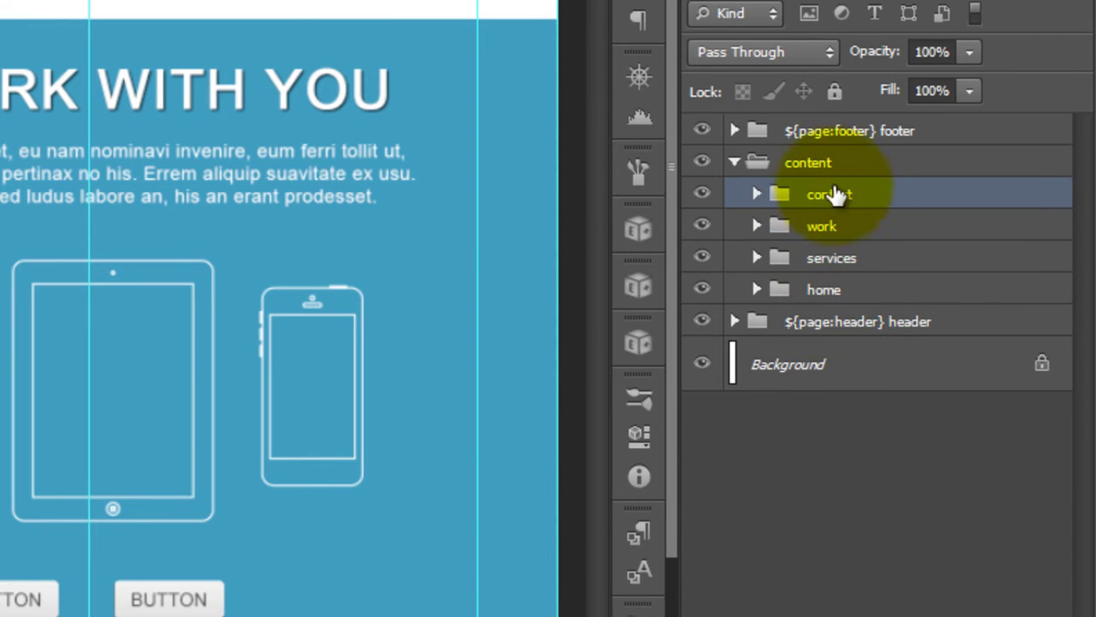
click(812, 172)
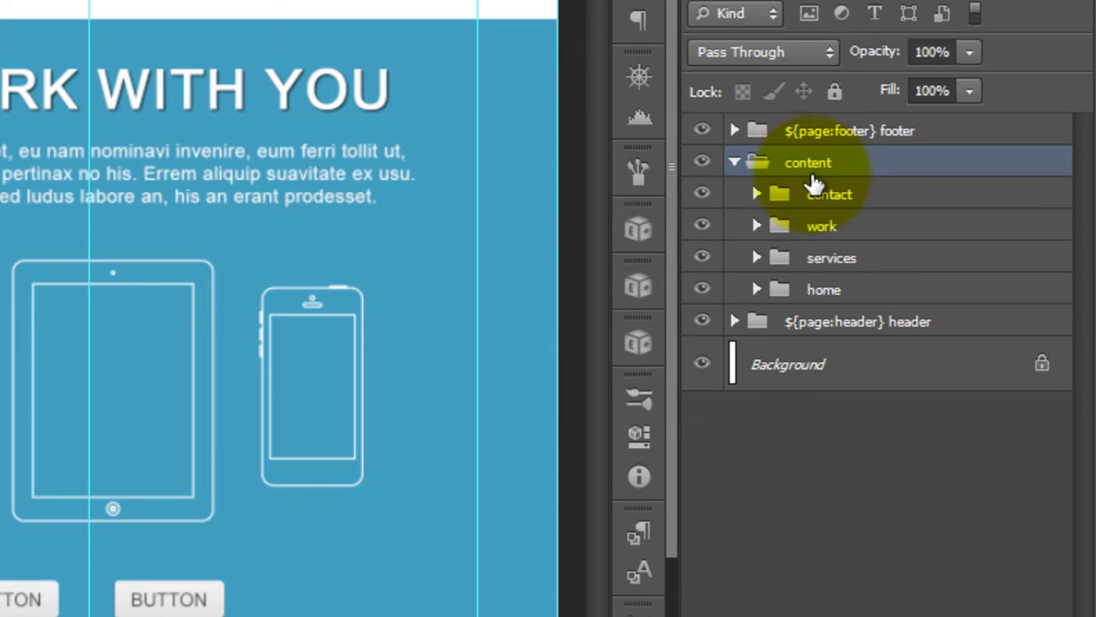
key(ctrl+g)
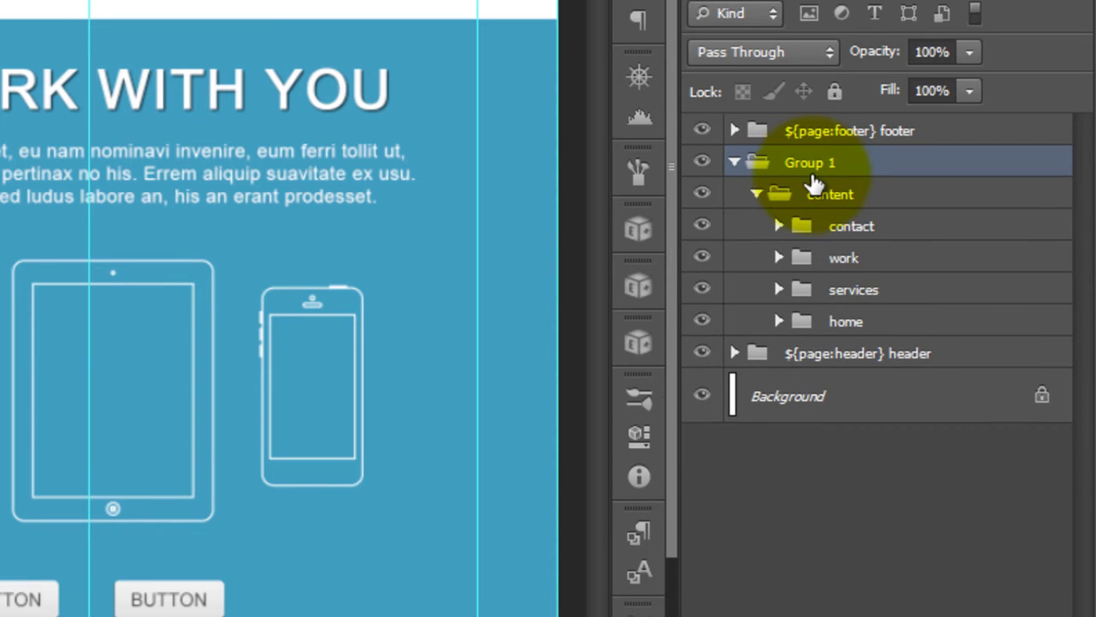
double_click(814, 162)
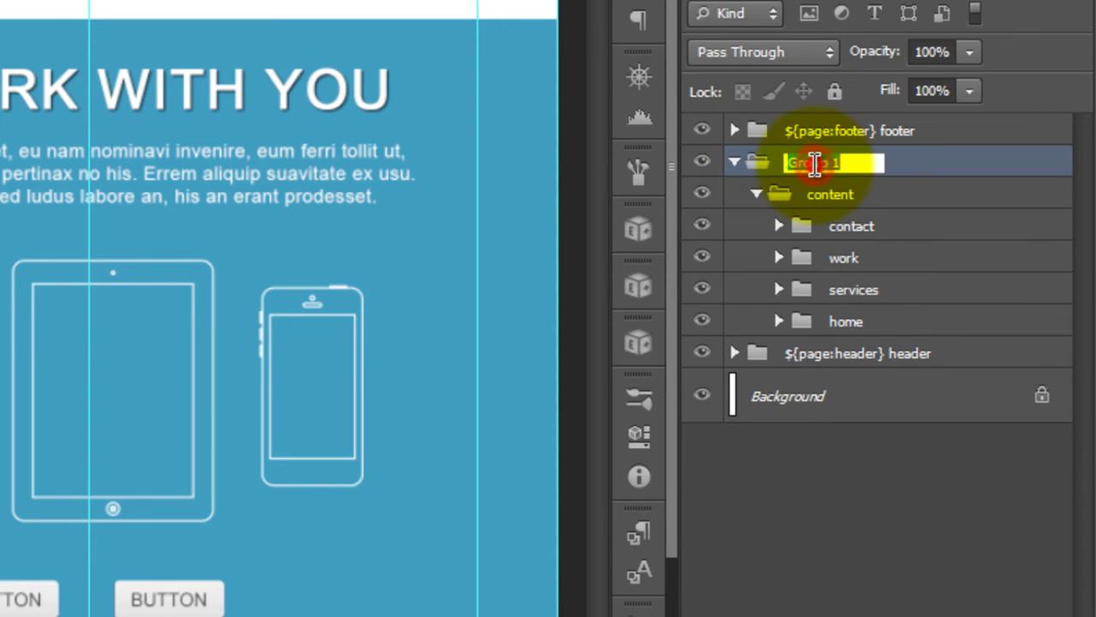
text(${page:index} index)
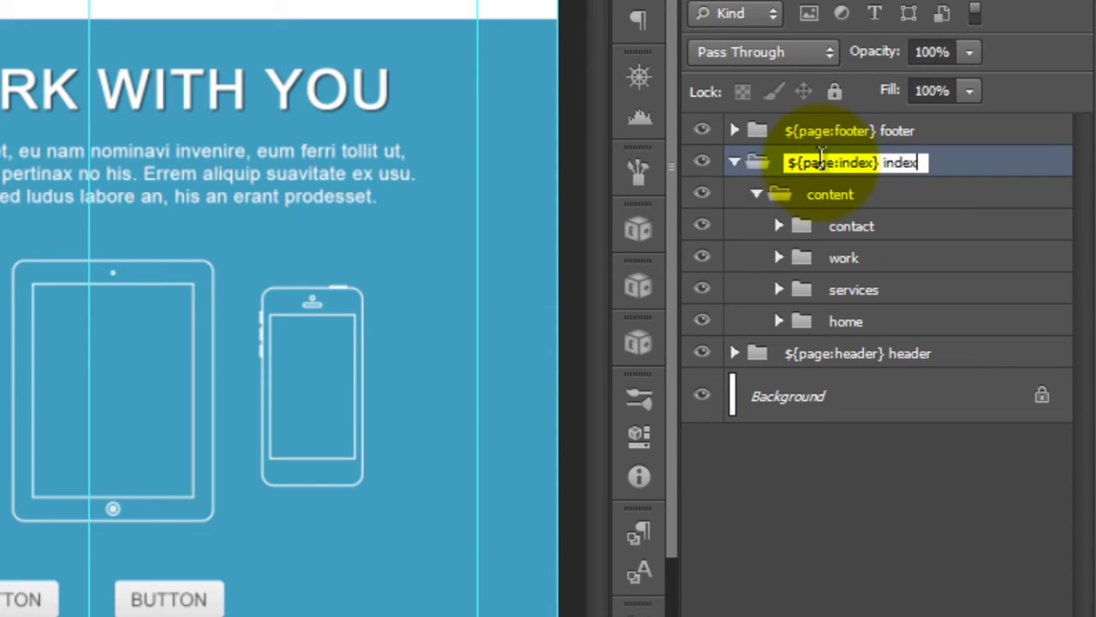
text( page)
key(Return)
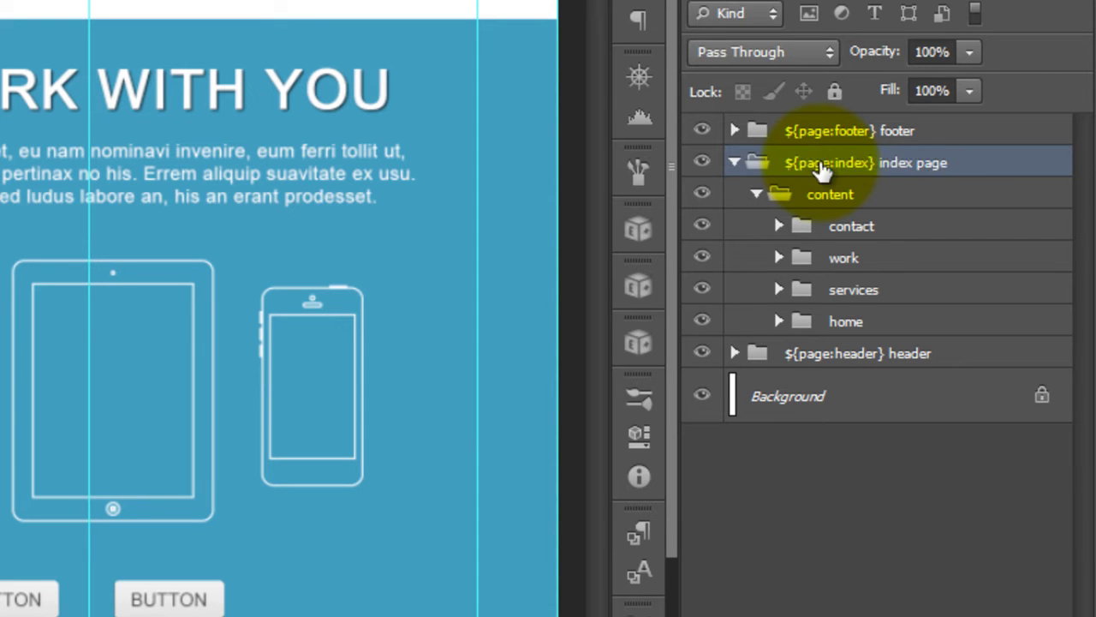
- Rename the content group to 'index content'
double_click(817, 194)
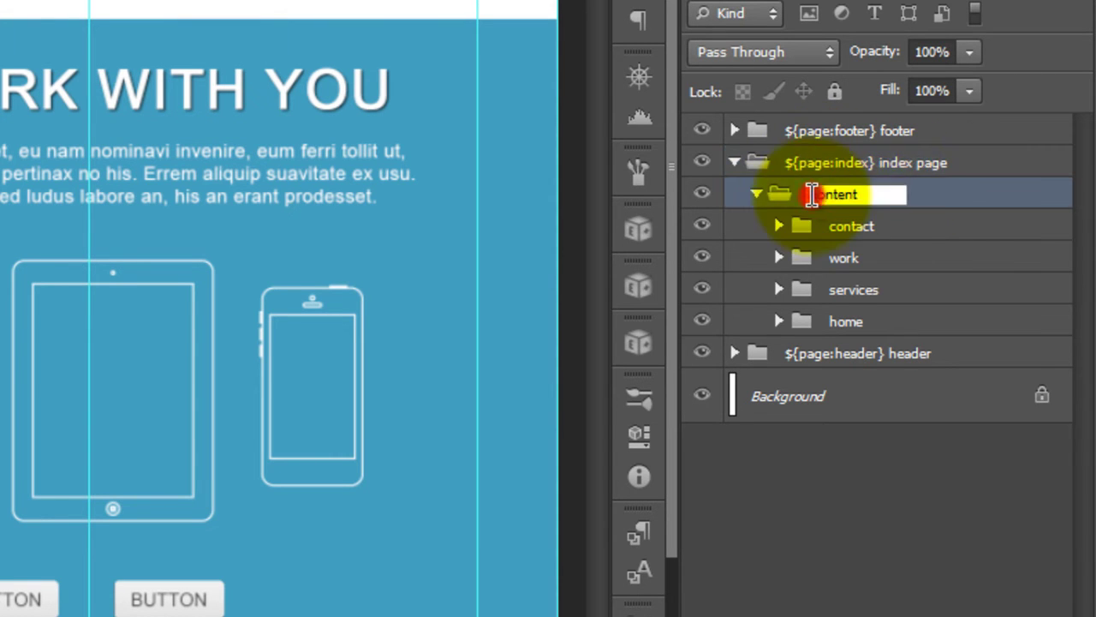
text(index)
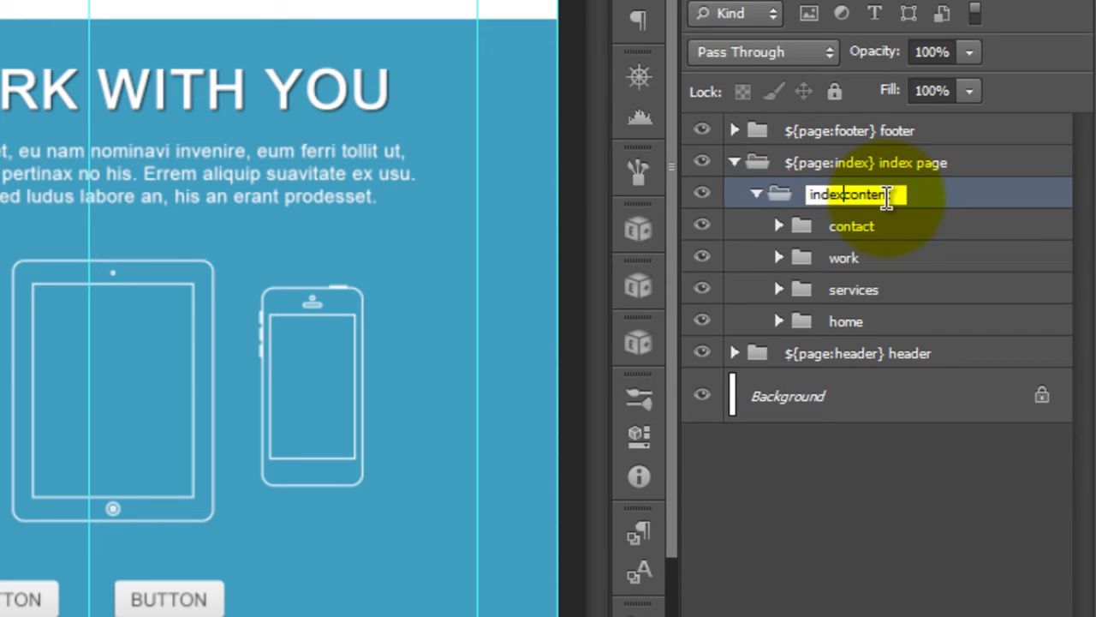
key(Return)
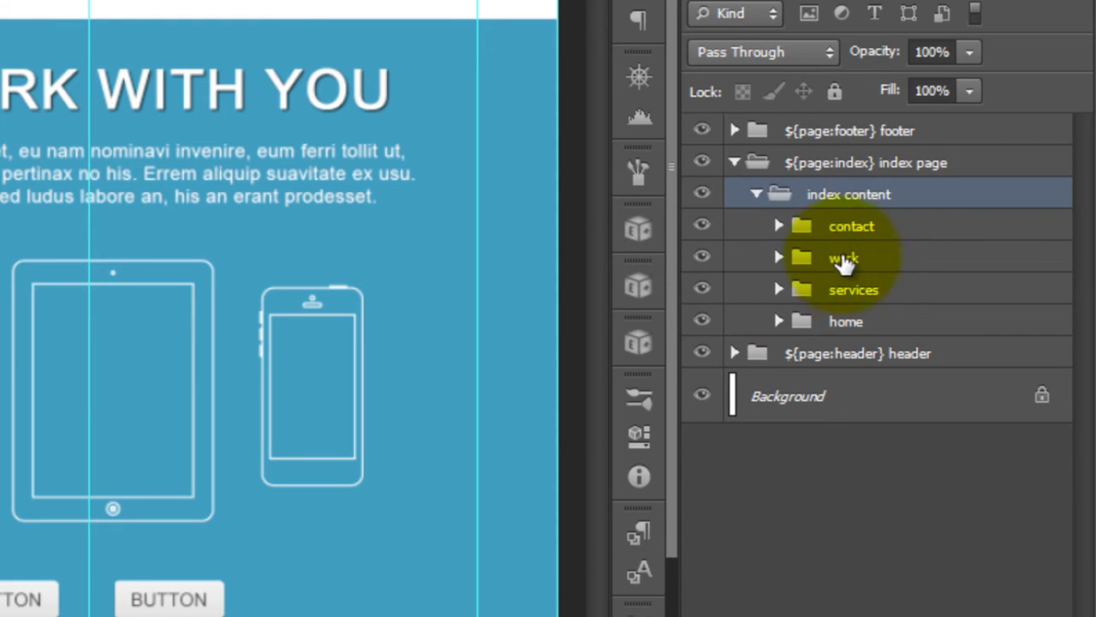
- Group the five header layers, from CONTACTS to header bg, into 'header content'
click(756, 195)
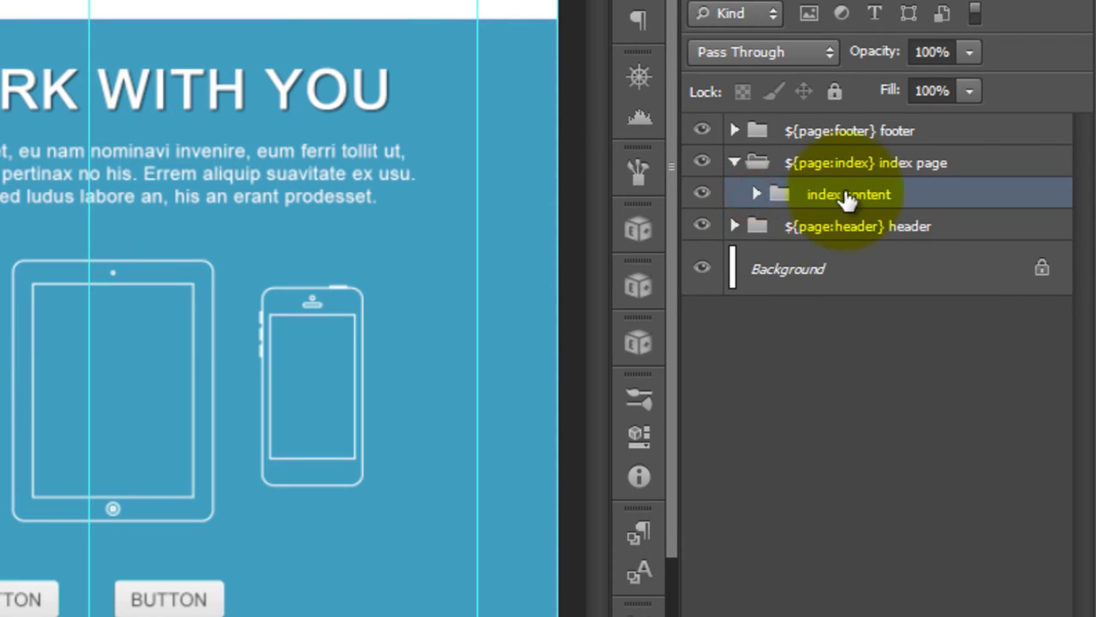
click(733, 226)
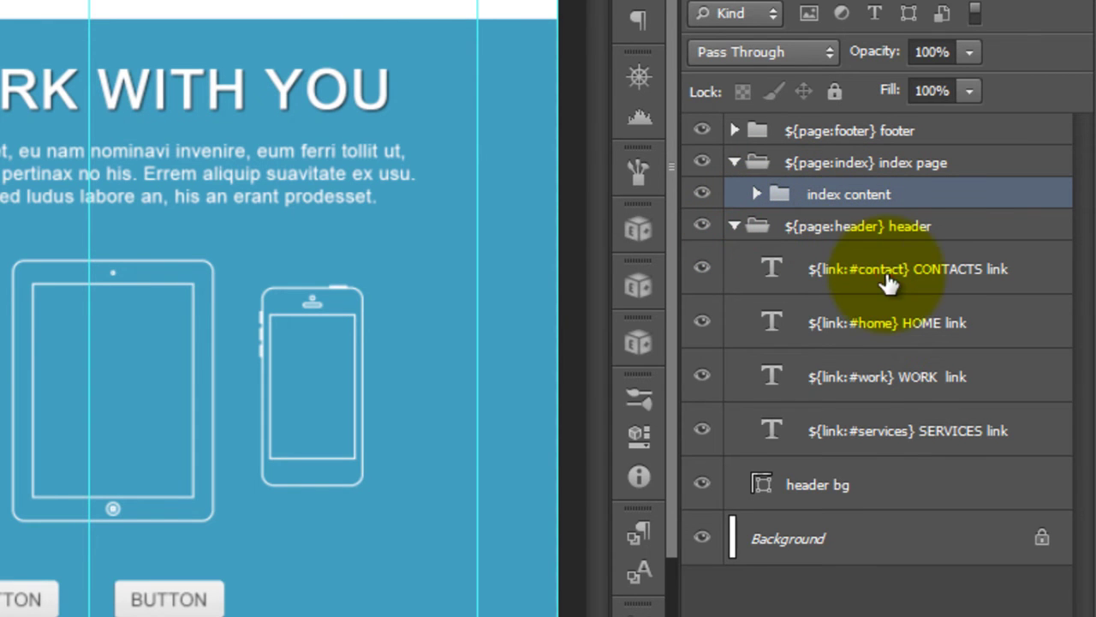
click(940, 272)
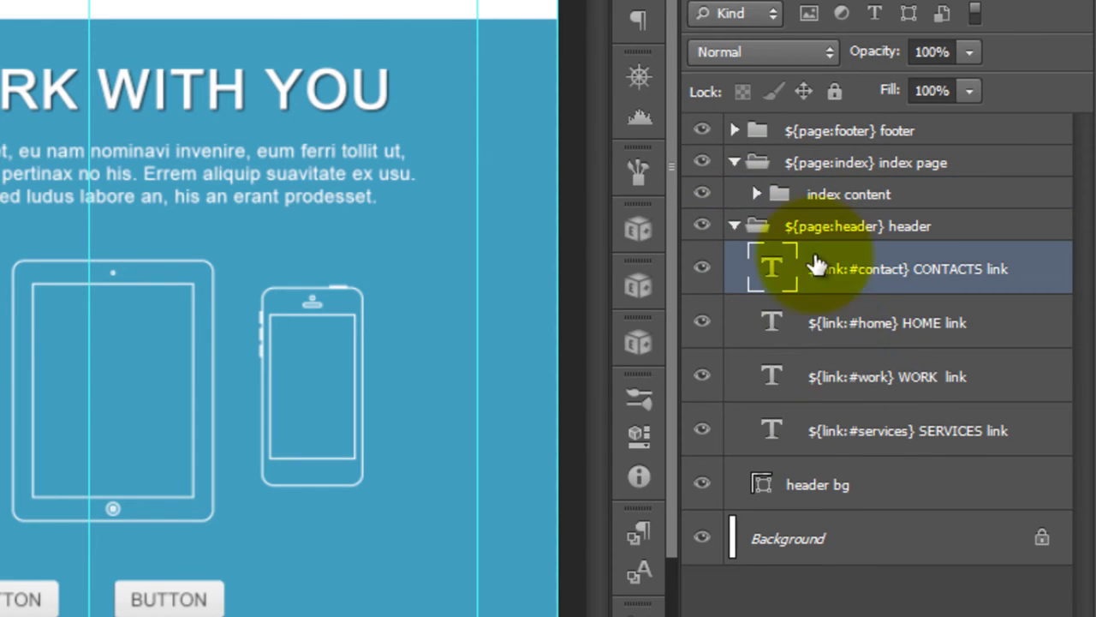
shift+click(809, 484)
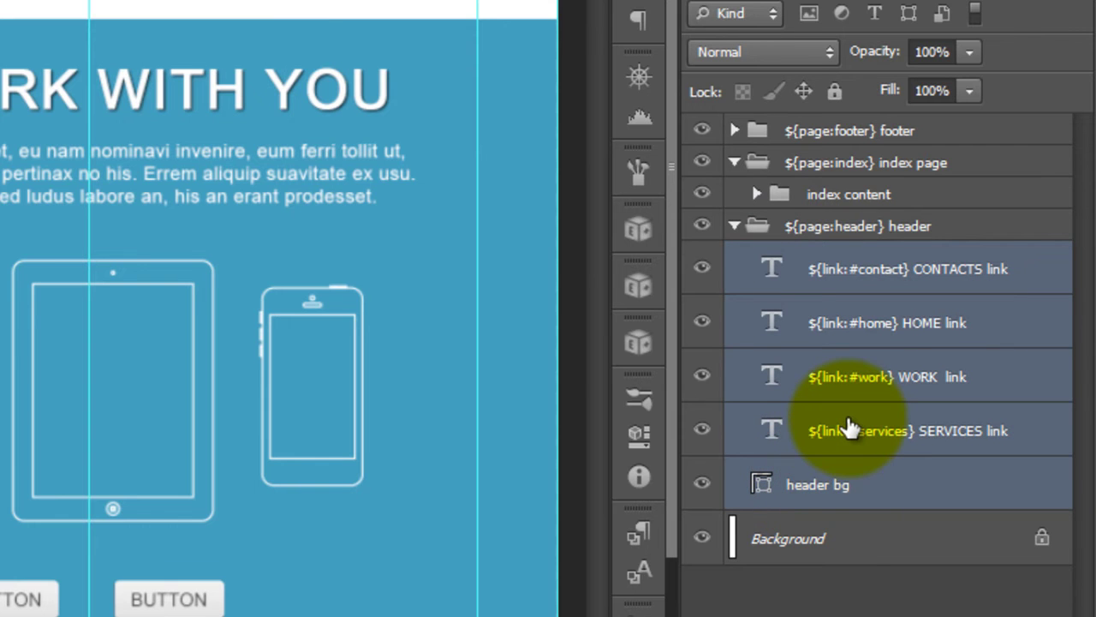
key(ctrl+g)
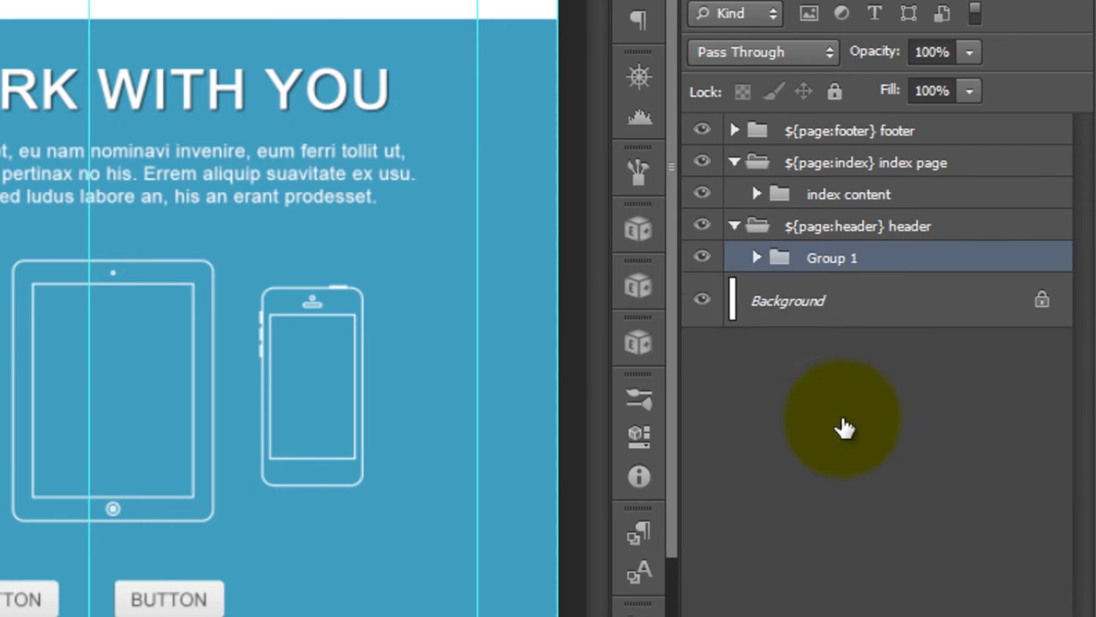
double_click(848, 259)
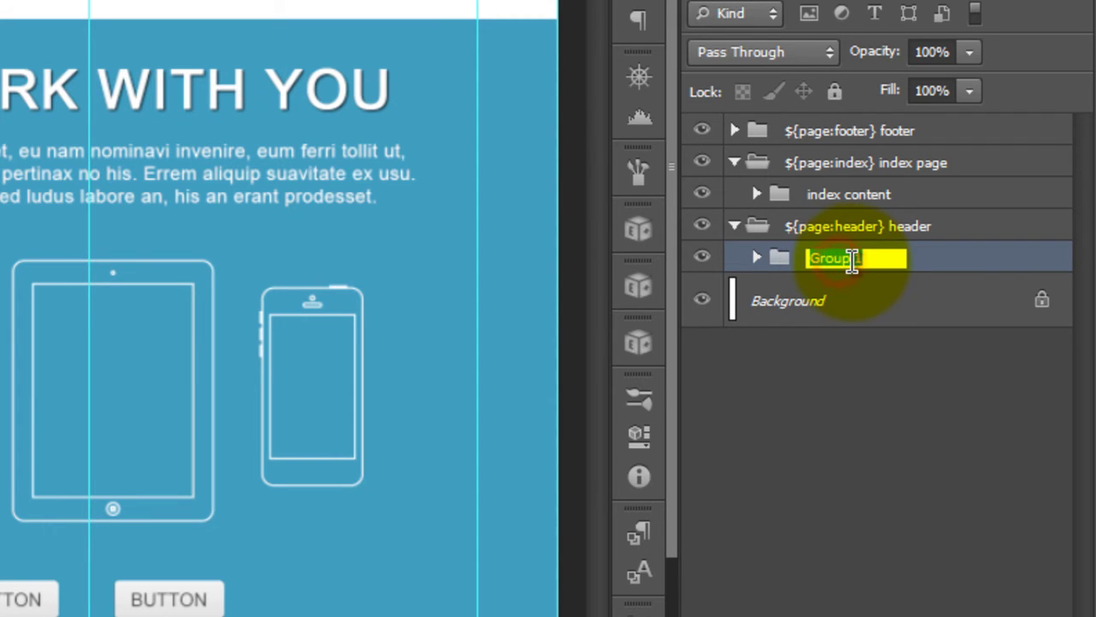
text(header content)
key(Return)
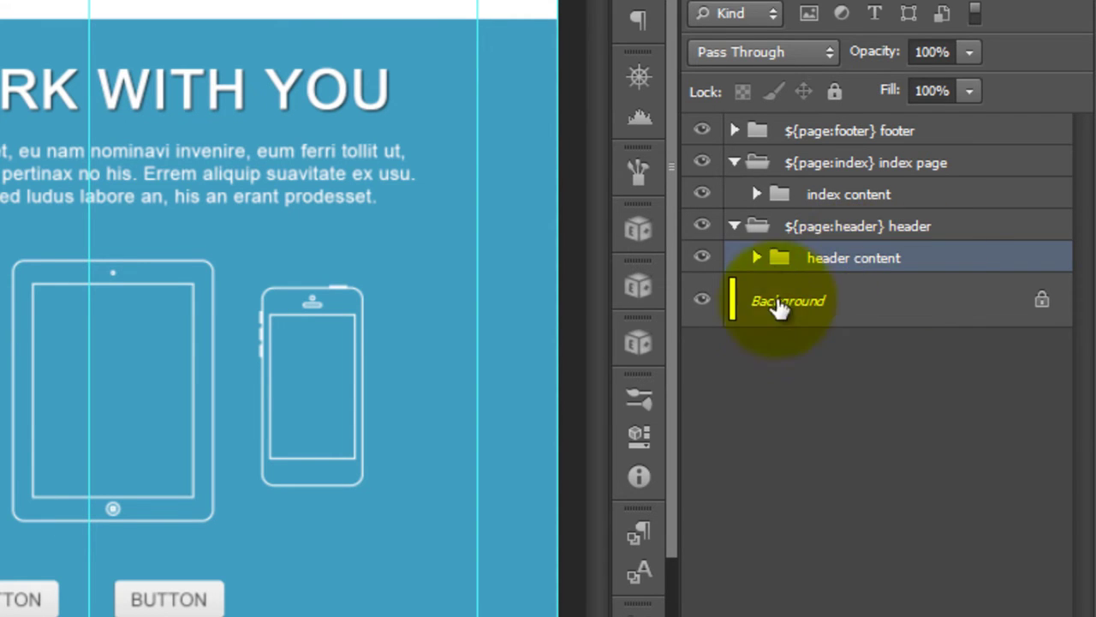
click(759, 258)
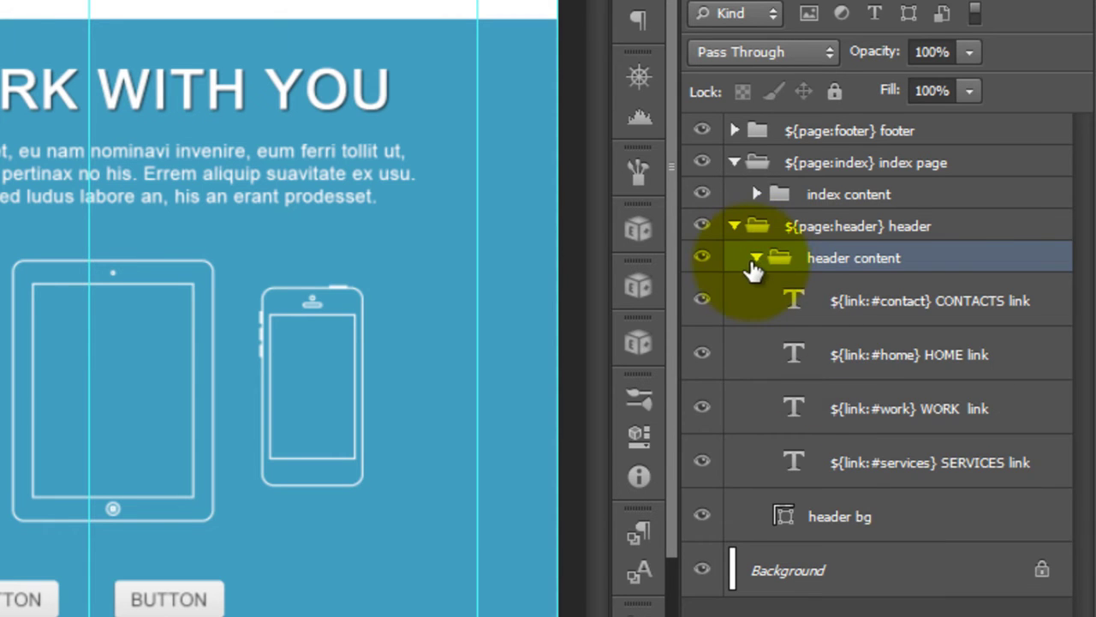
click(755, 258)
- Group the six footer layers, from Heading copy to footer bg, into 'footer content'
click(734, 130)
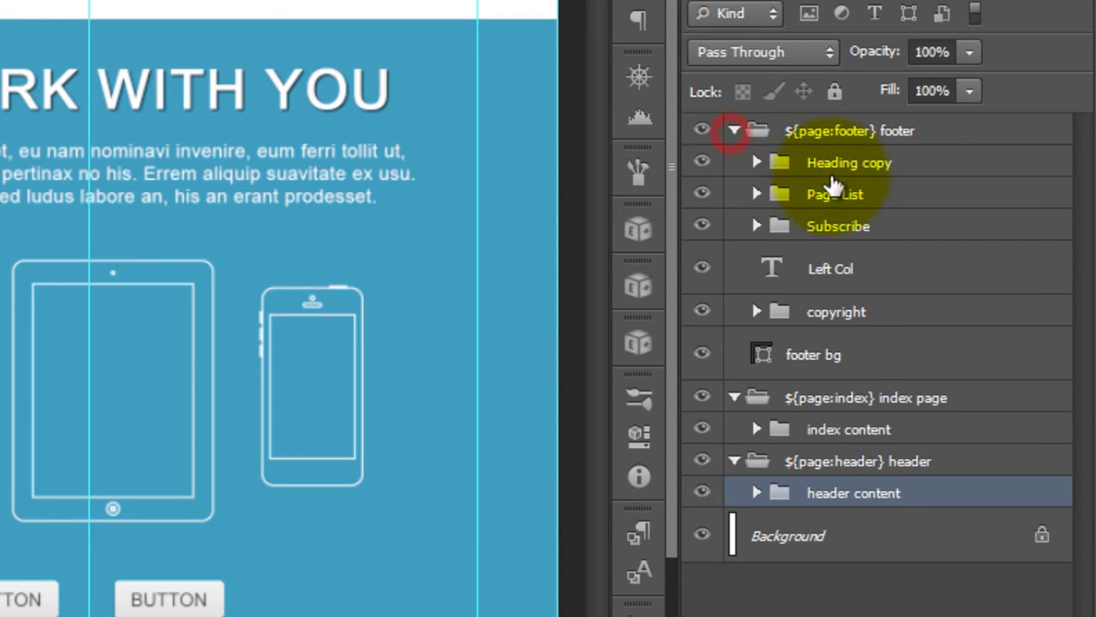
click(847, 165)
shift+click(820, 358)
key(ctrl+g)
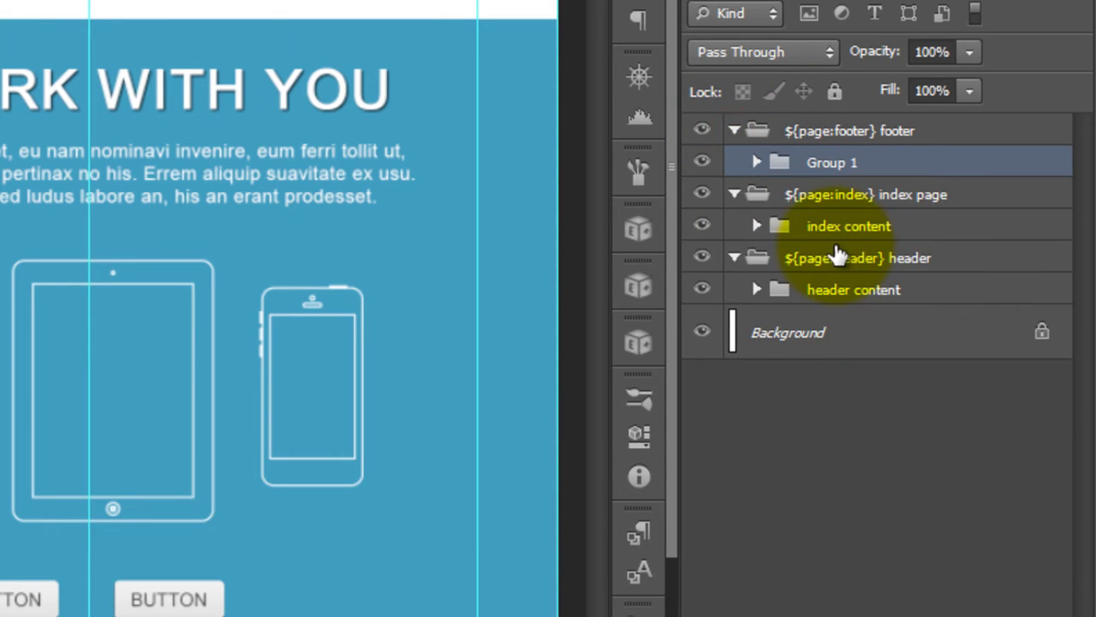
double_click(841, 163)
text(footer content)
key(Return)
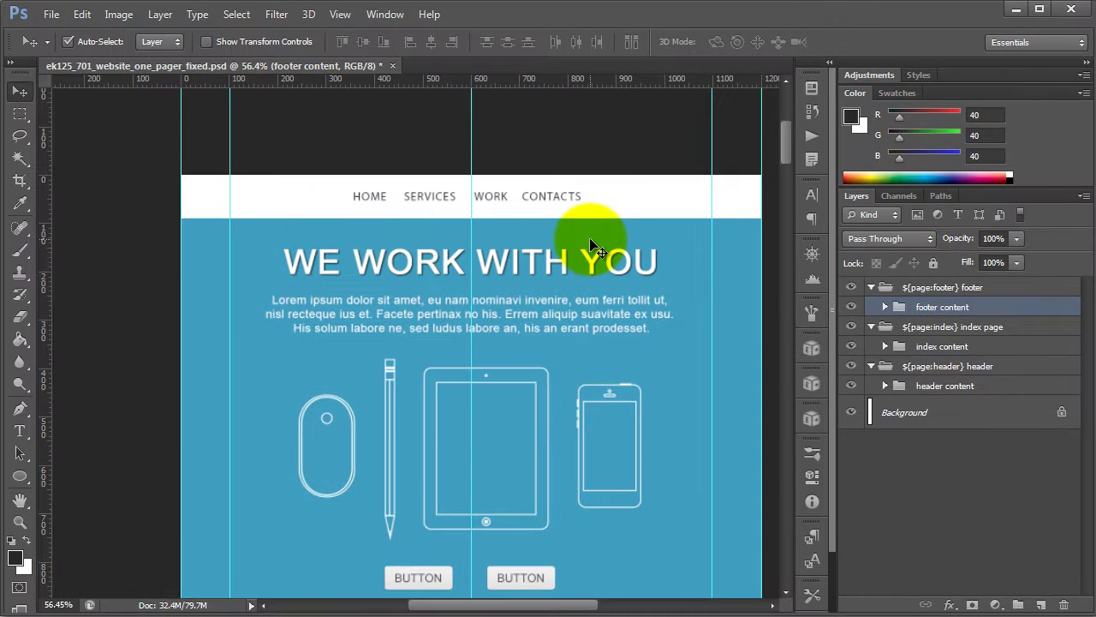
- Use Save As to save the design as ek128_703_wp_one_pager_fixed.psd
click(52, 15)
click(96, 218)
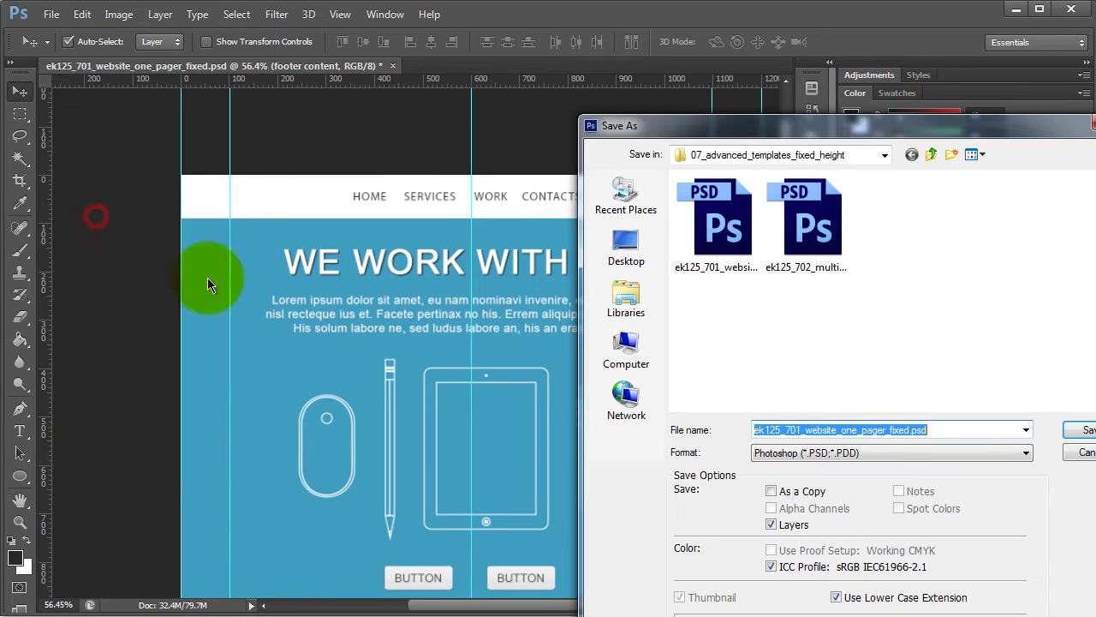
click(762, 430)
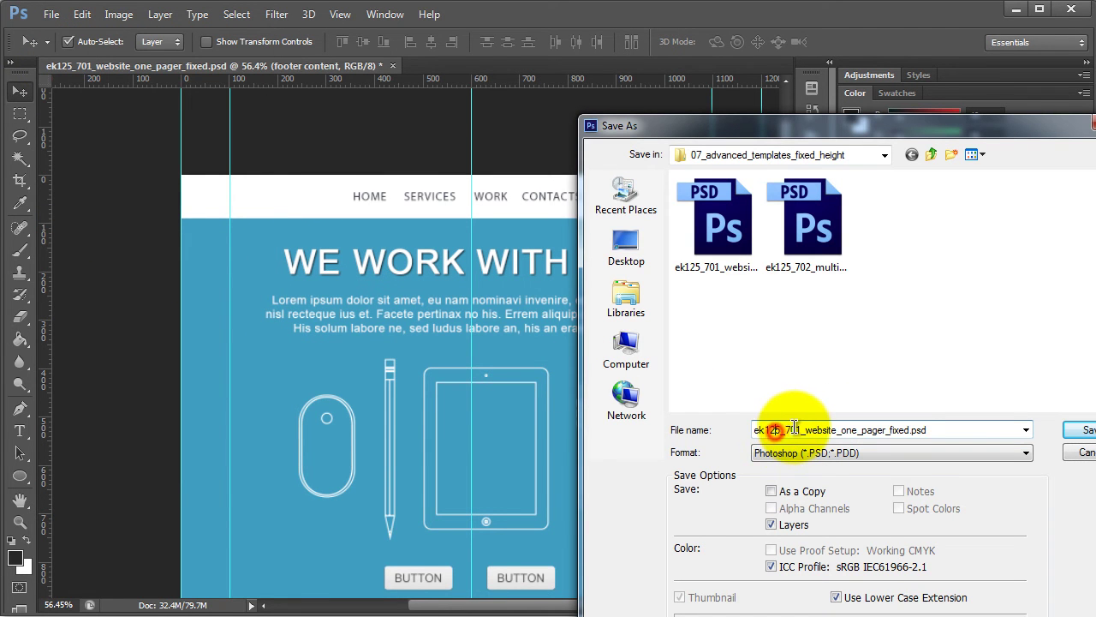
key(BackSpace)
text(8)
key(BackSpace)
text(3_wp)
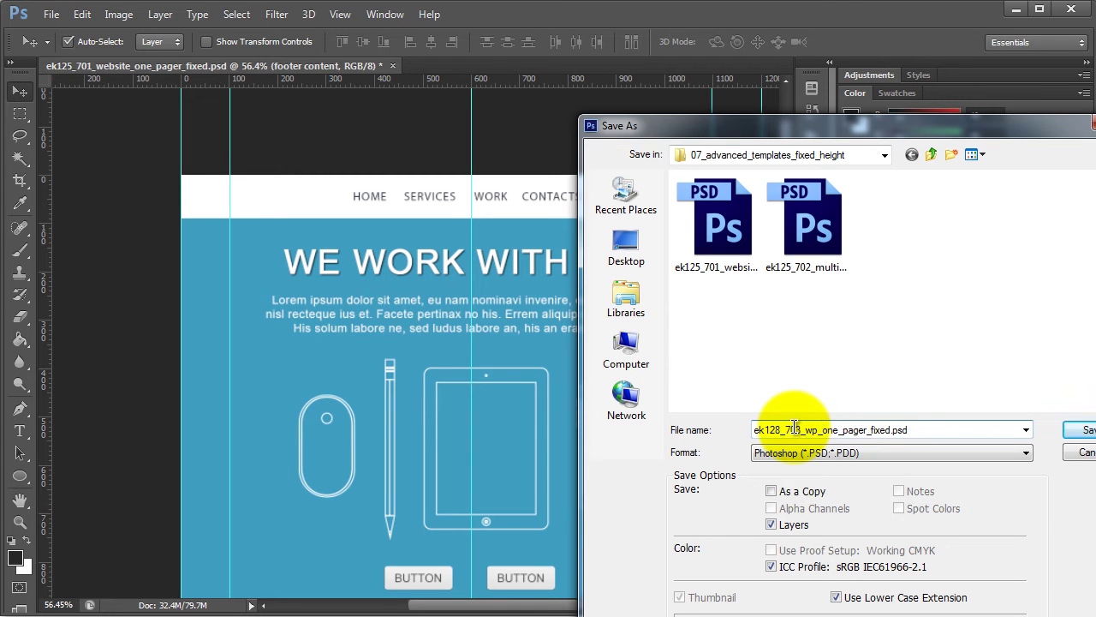
key(Return)
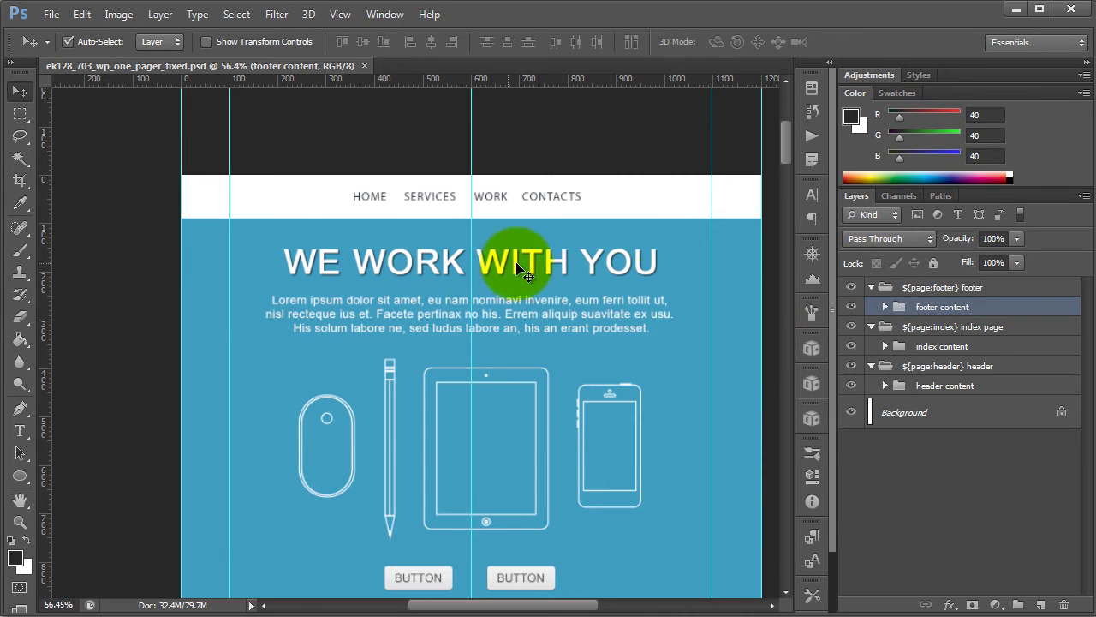
click(428, 262)
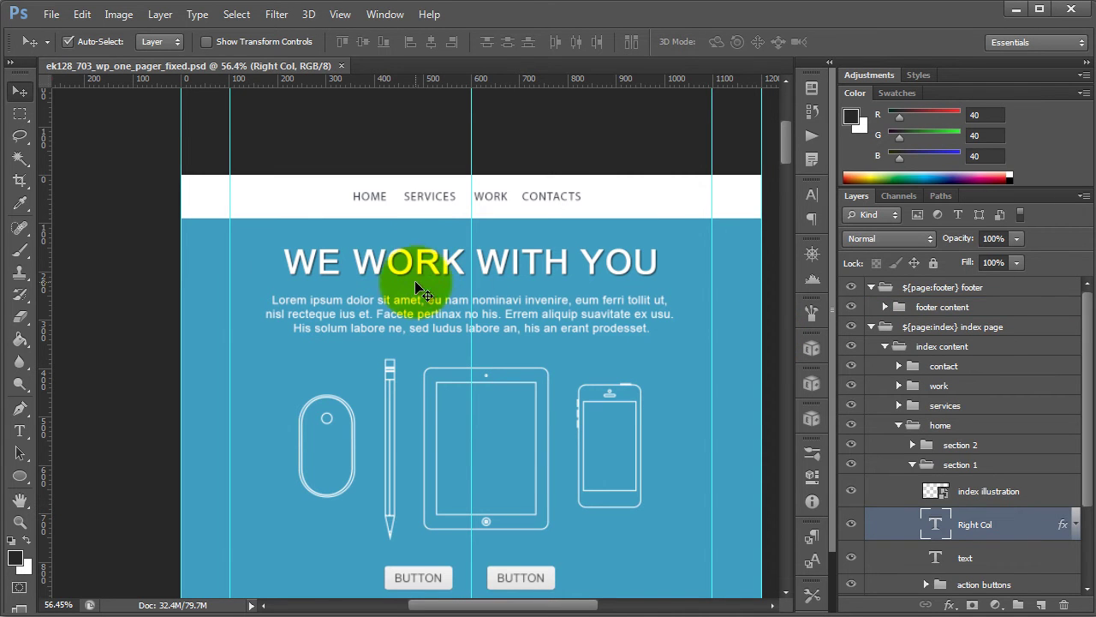
scroll(385, 257, down, 2)
drag(789, 135, 787, 230)
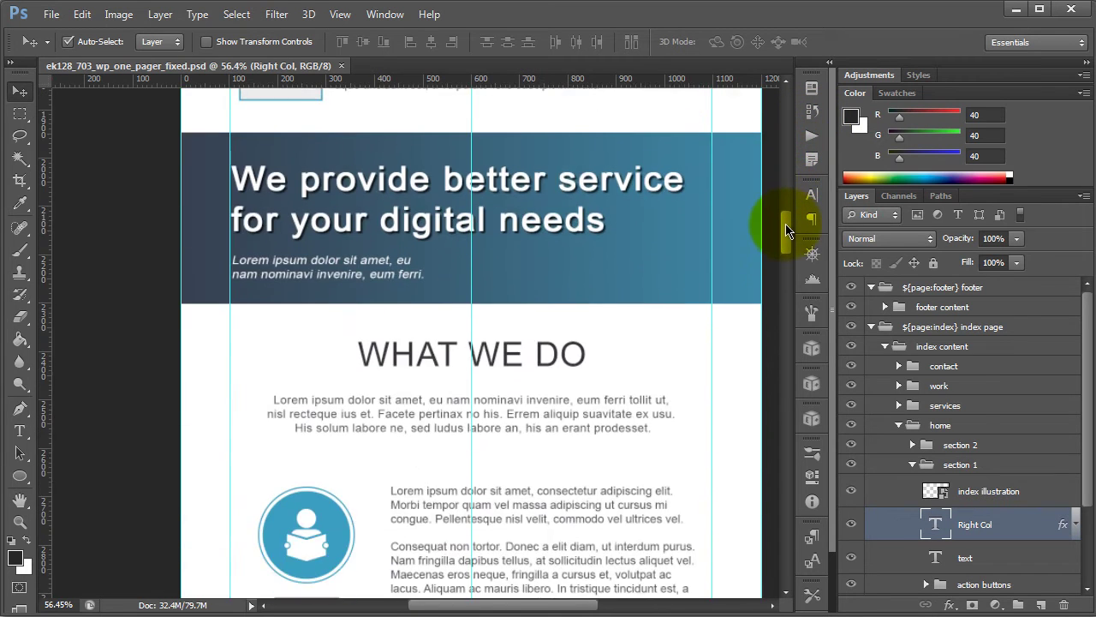
drag(786, 230, 787, 133)
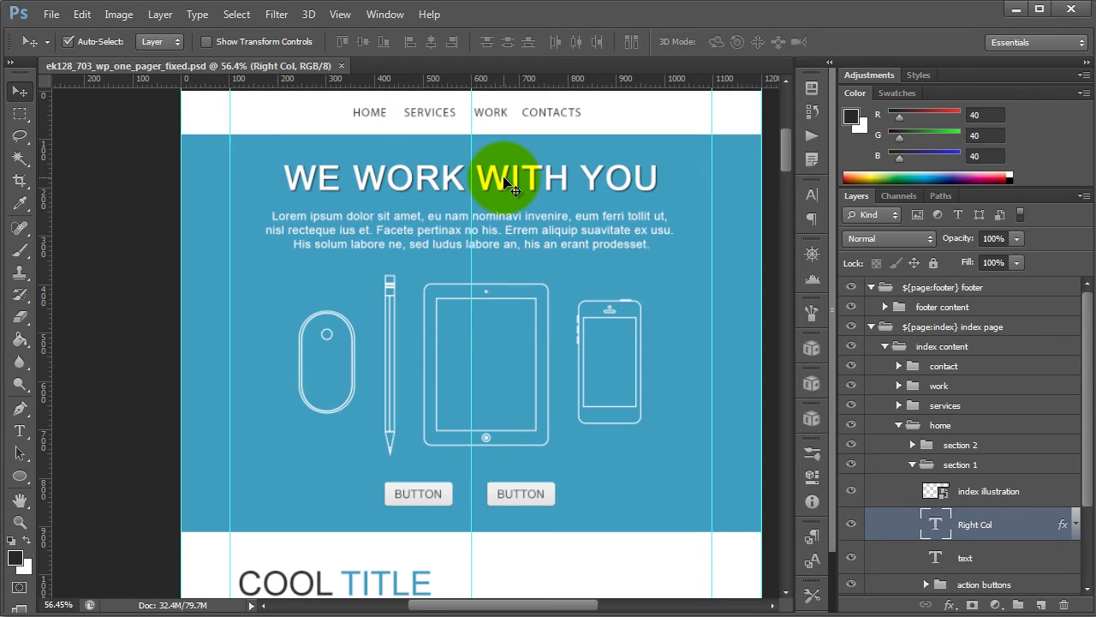
key(t)
click(290, 179)
drag(320, 177, 579, 175)
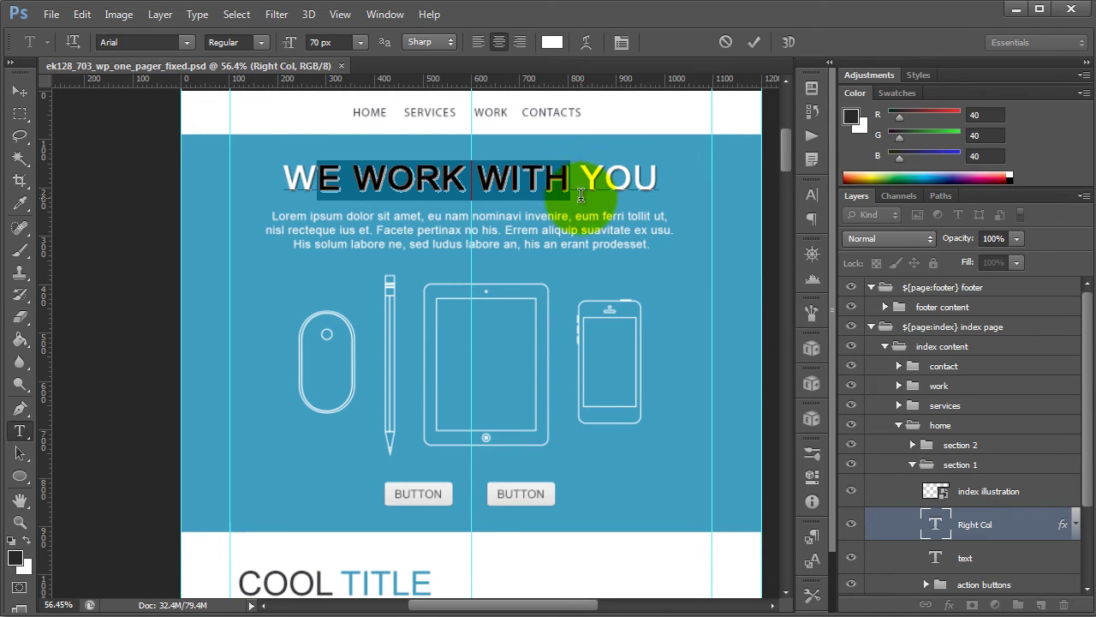
click(578, 214)
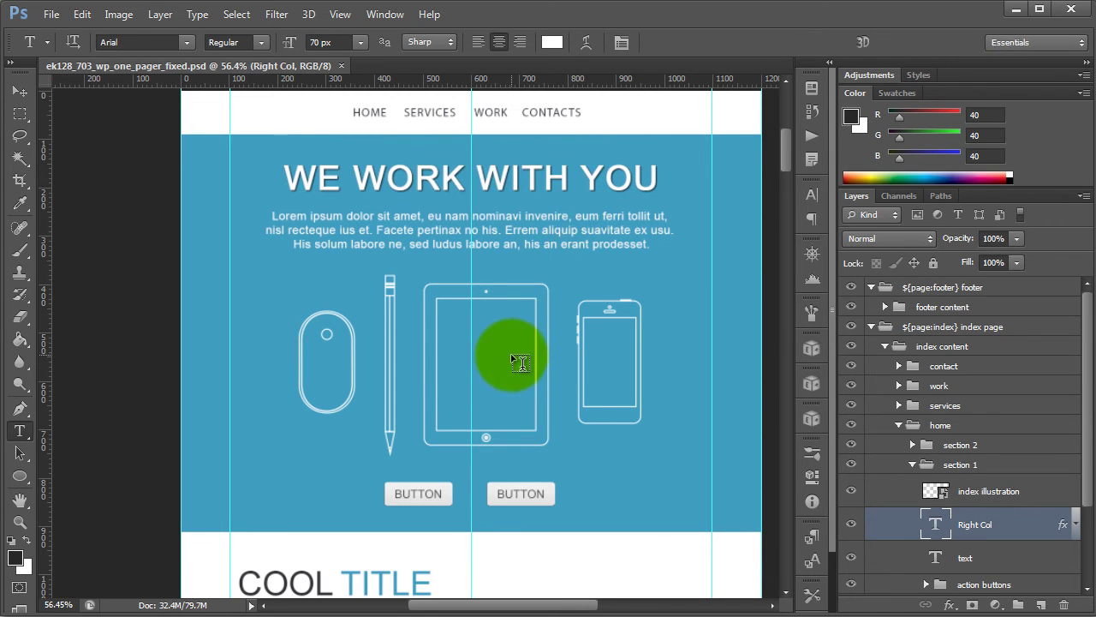
key(ctrl+Return)
key(v)
scroll(623, 448, down, 6)
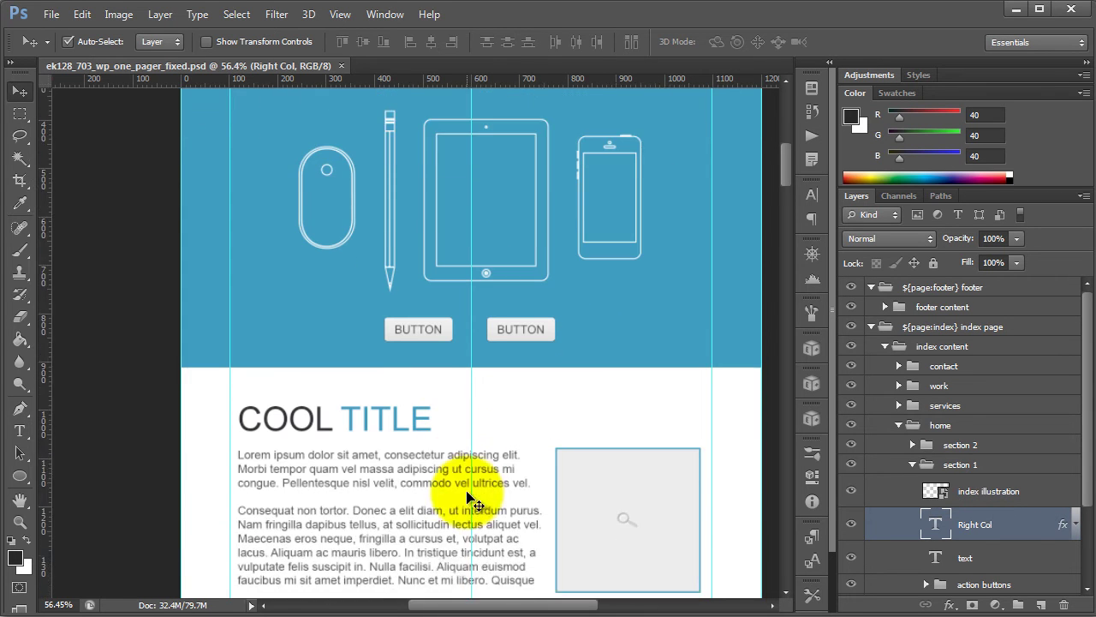
scroll(474, 518, down, 3)
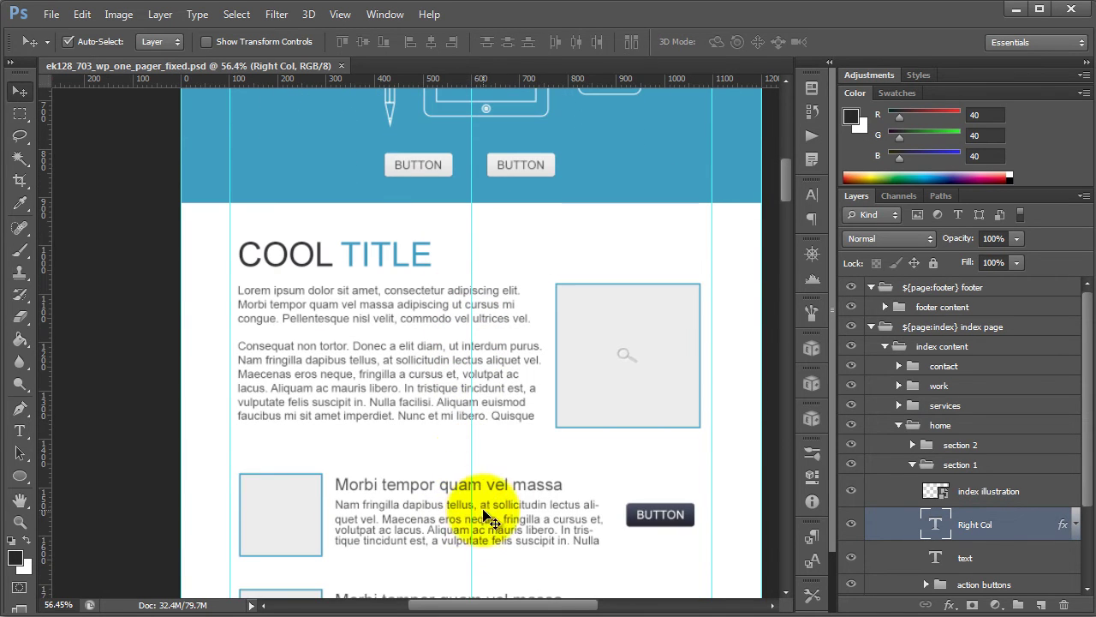
scroll(514, 381, down, 2)
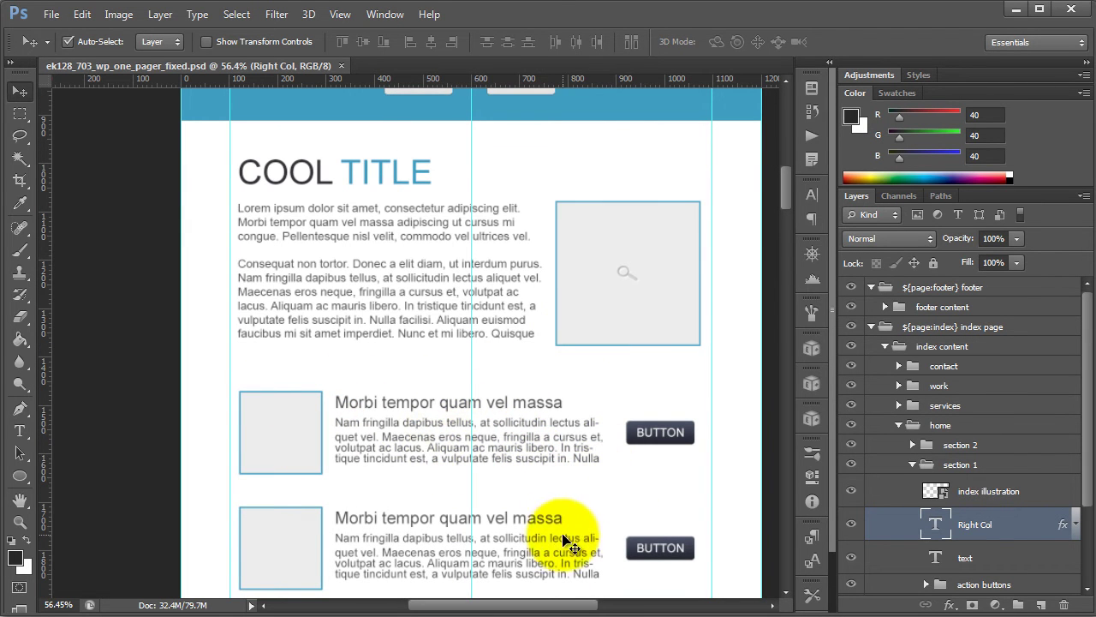
scroll(583, 514, up, 5)
scroll(514, 343, up, 8)
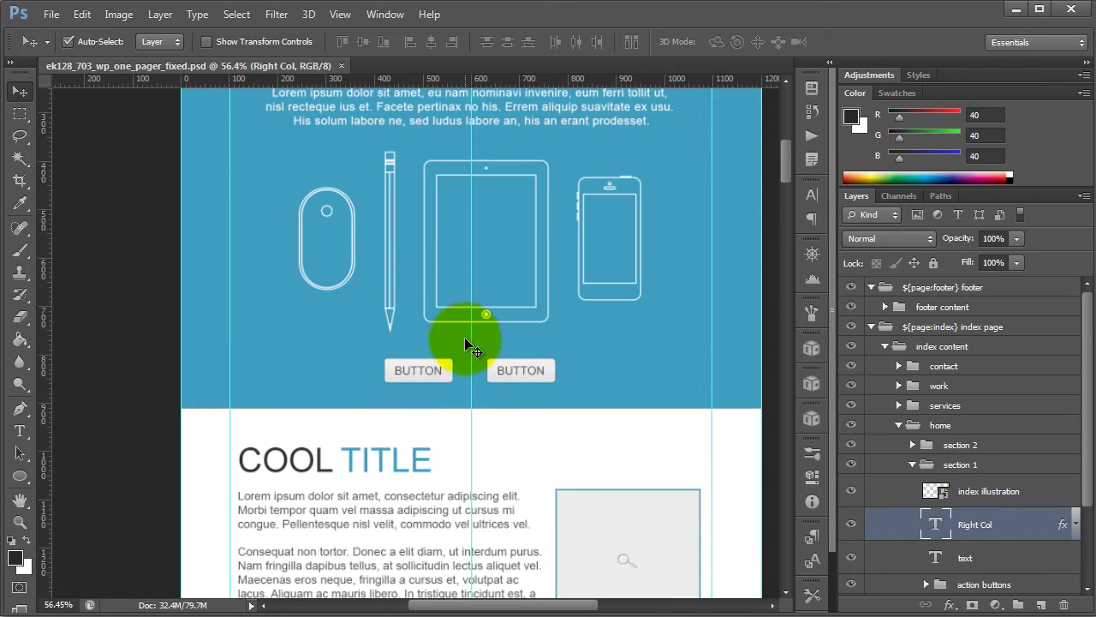
scroll(489, 333, up, 2)
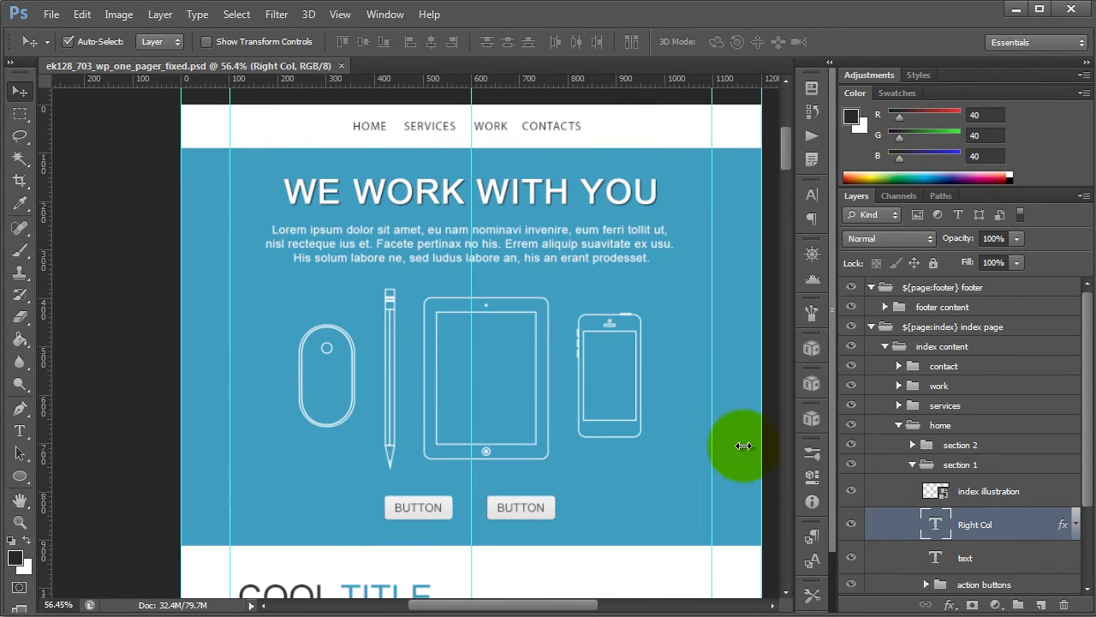
click(376, 255)
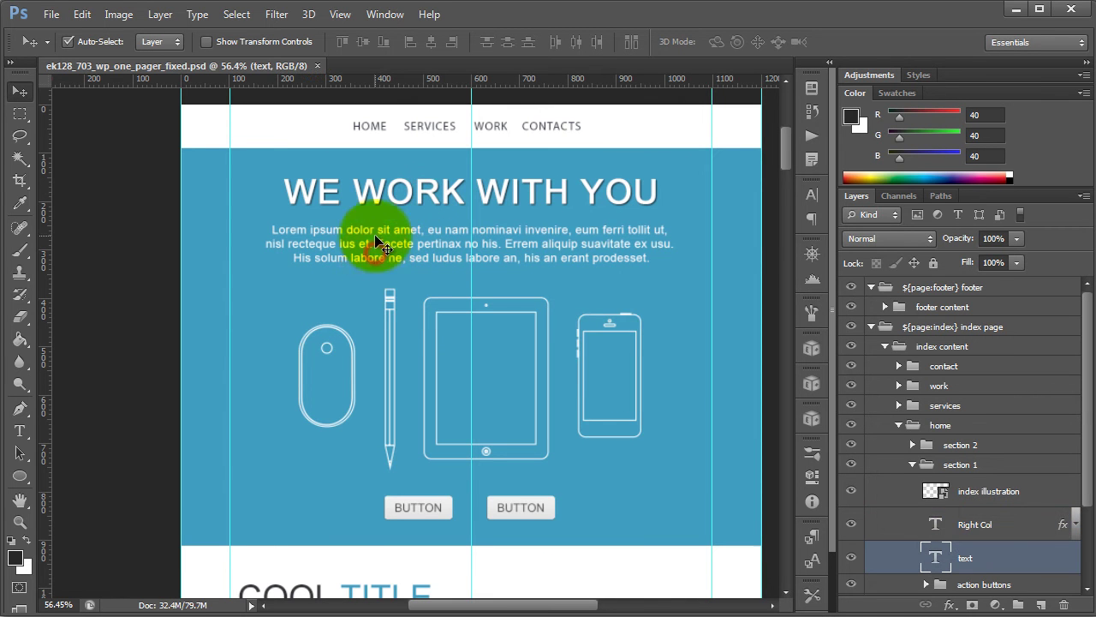
click(358, 190)
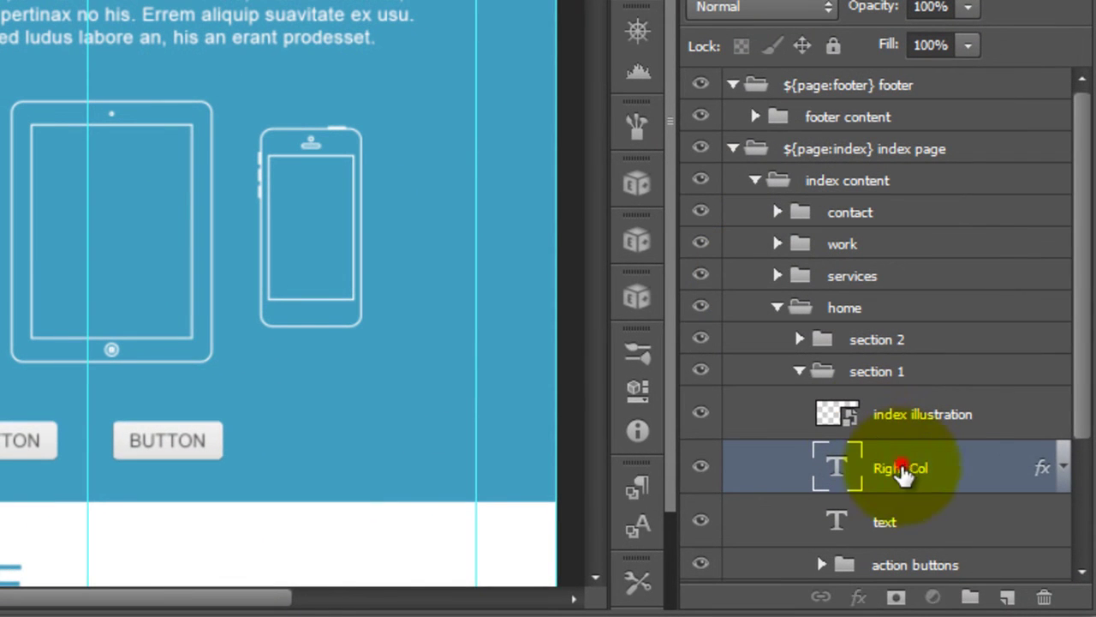
- Prefix the heading layer name with ${wp_opt|mTitle:Main Title}
double_click(964, 516)
key(Home)
text(${wp_o})
key(Left)
key(Left)
text(wp_opt)
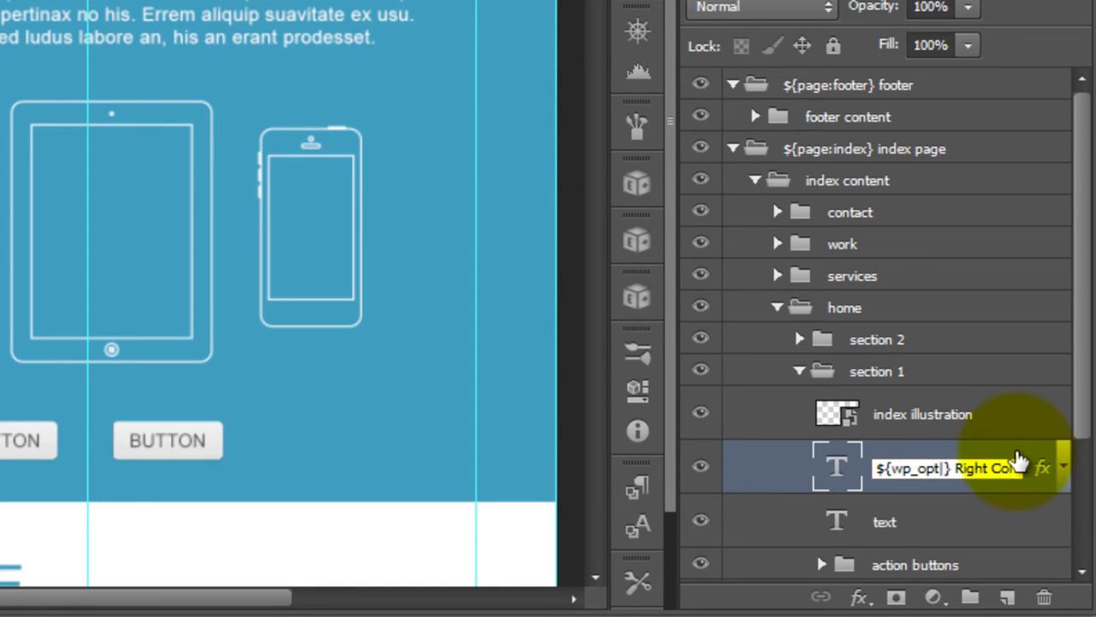
text(|mTit)
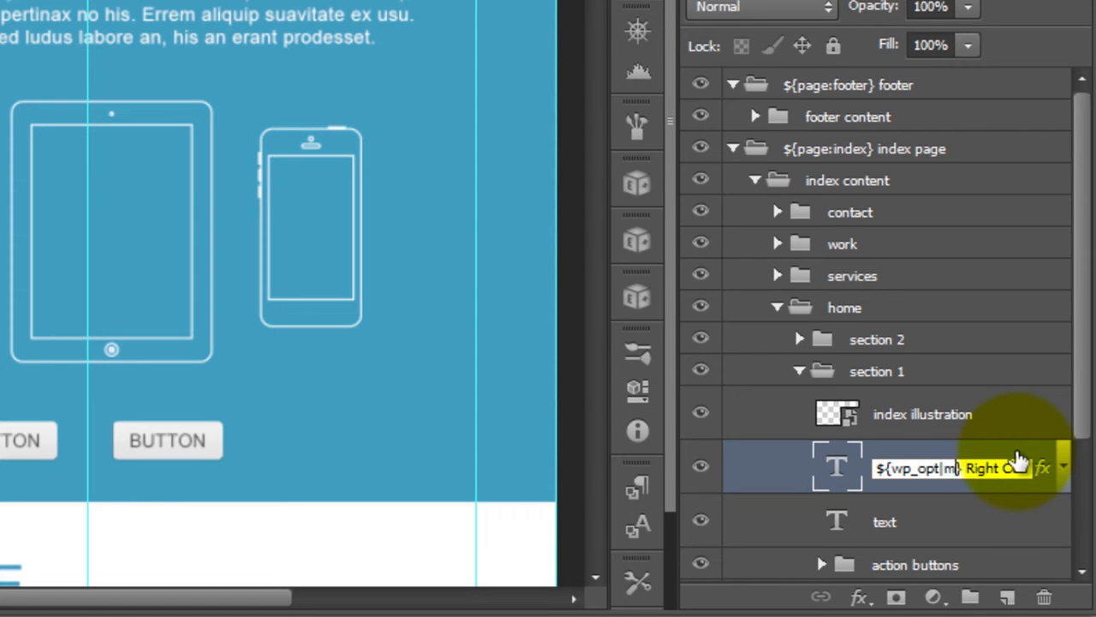
text(le:M)
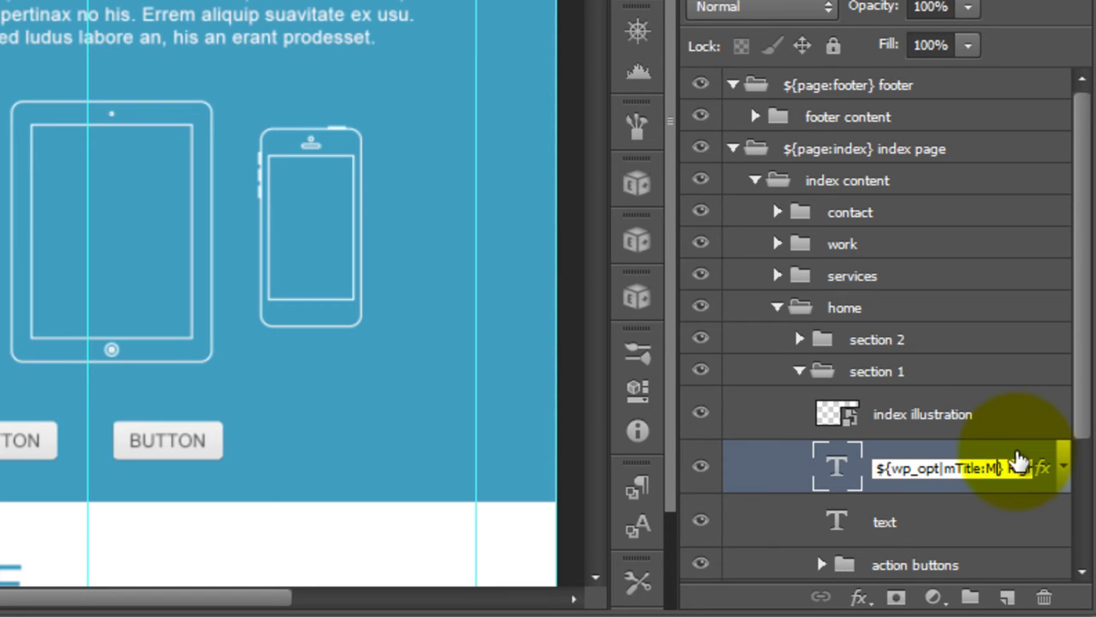
text(ain Title)
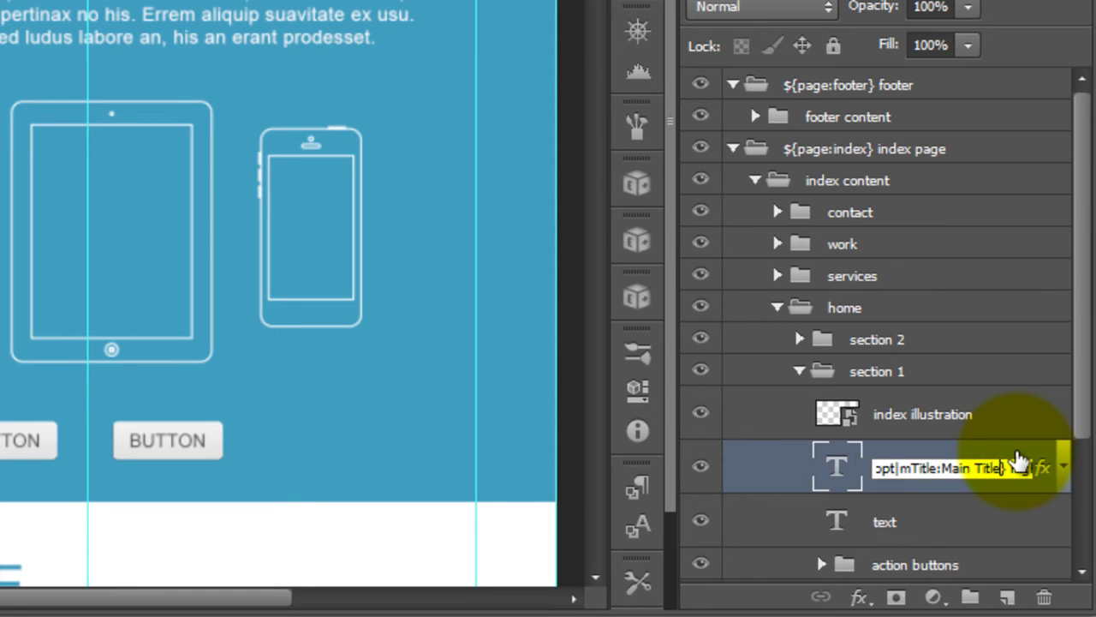
key(Return)
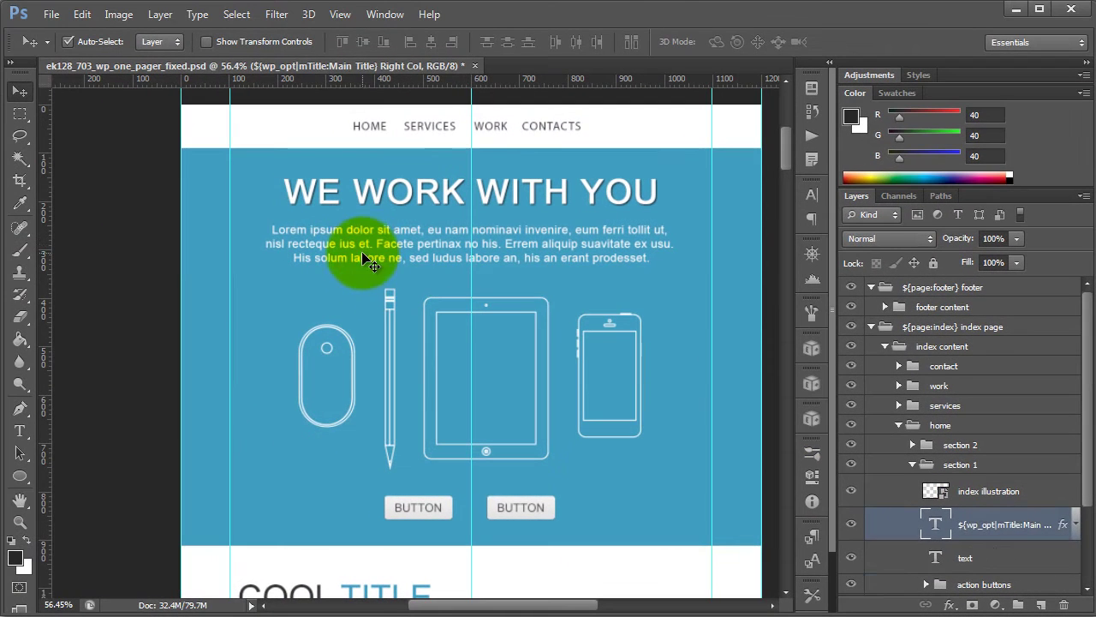
- Rename the paragraph layer to '${wp_opt|mDesc:Main Description} text'
click(358, 250)
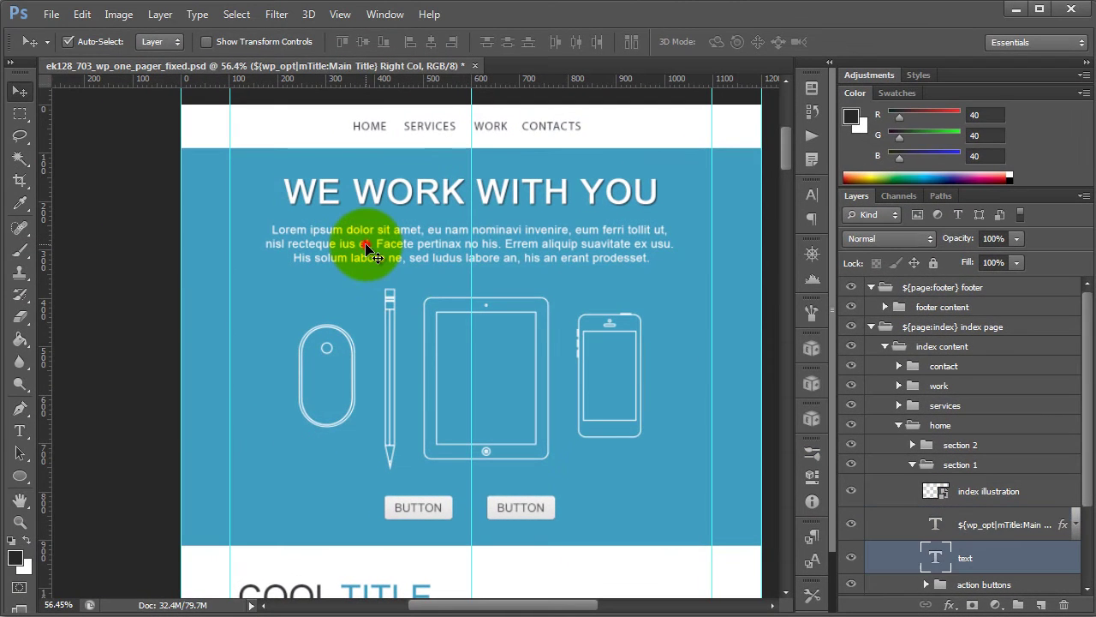
double_click(964, 558)
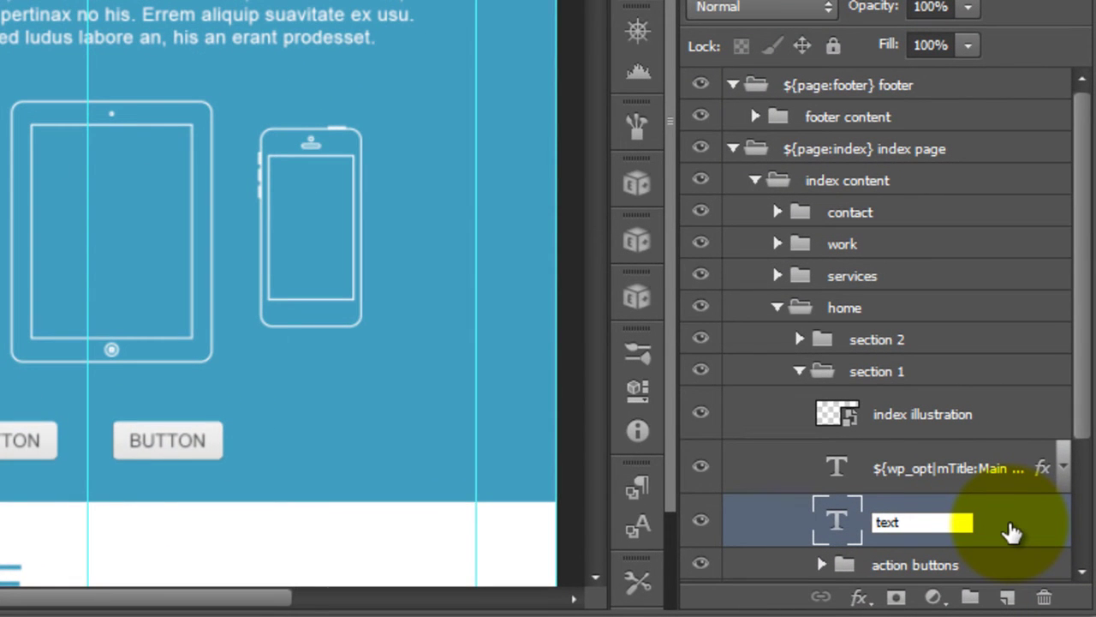
text(${wp_opt)
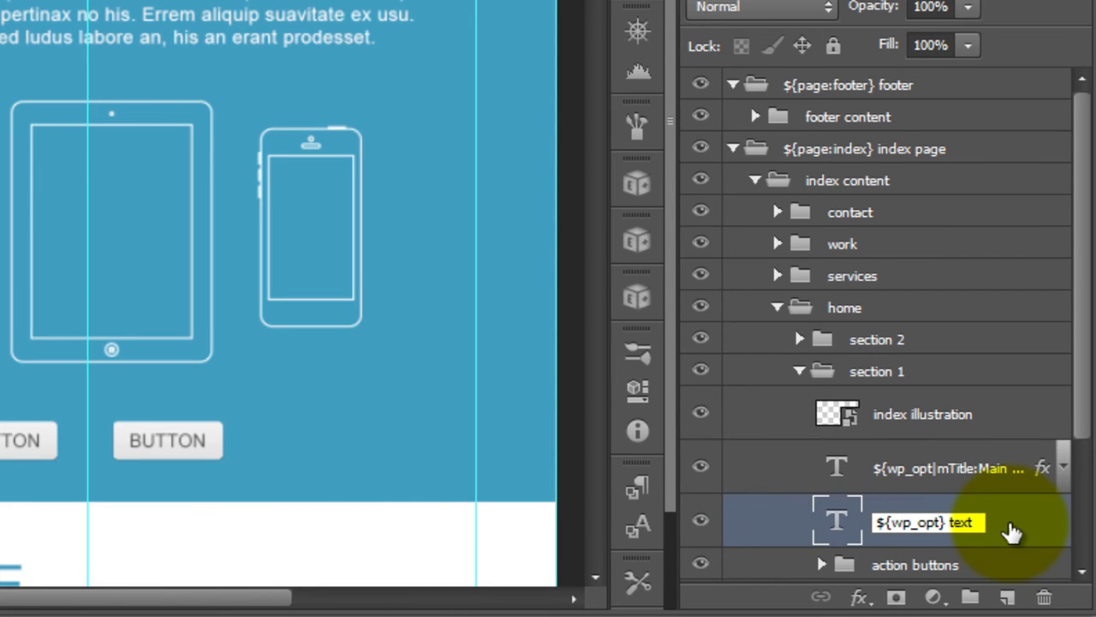
text(|mDesc)
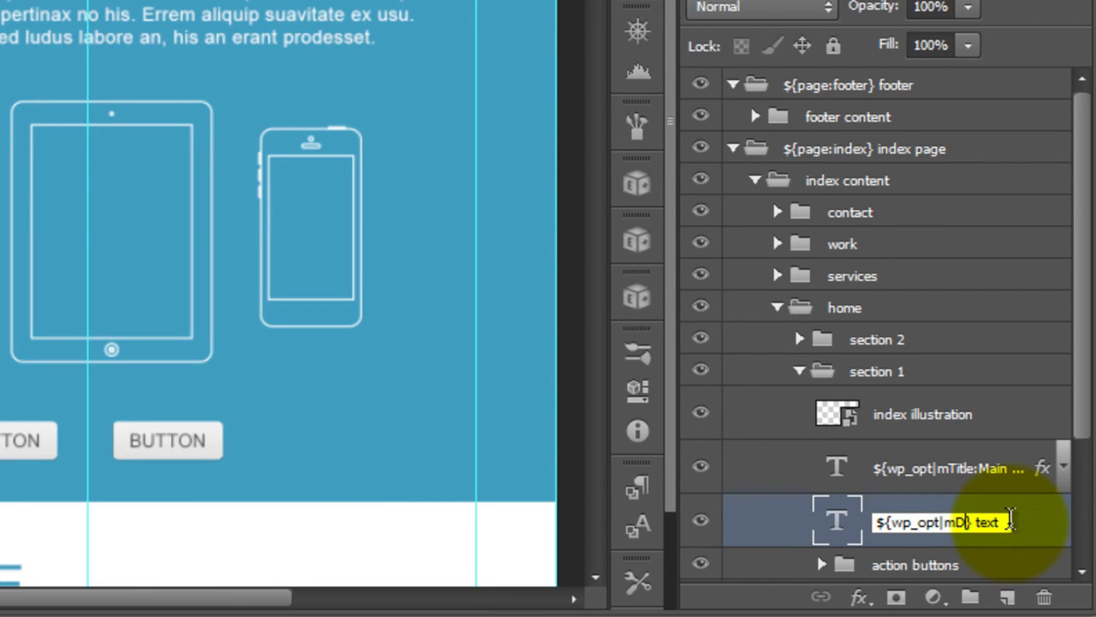
text(:Main De)
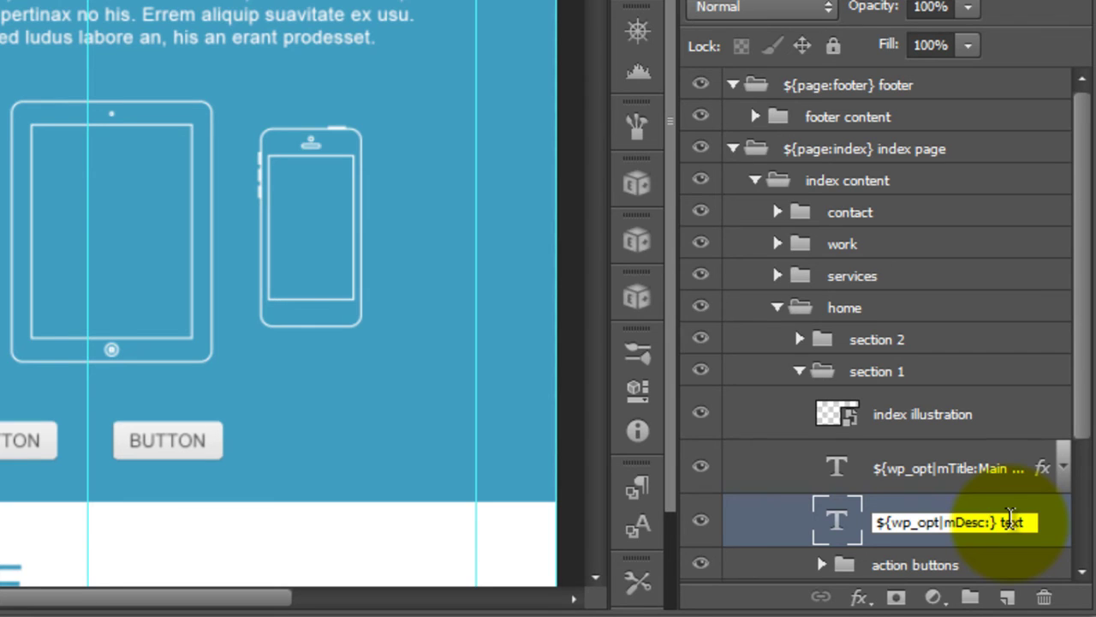
text(scr)
text(iption)
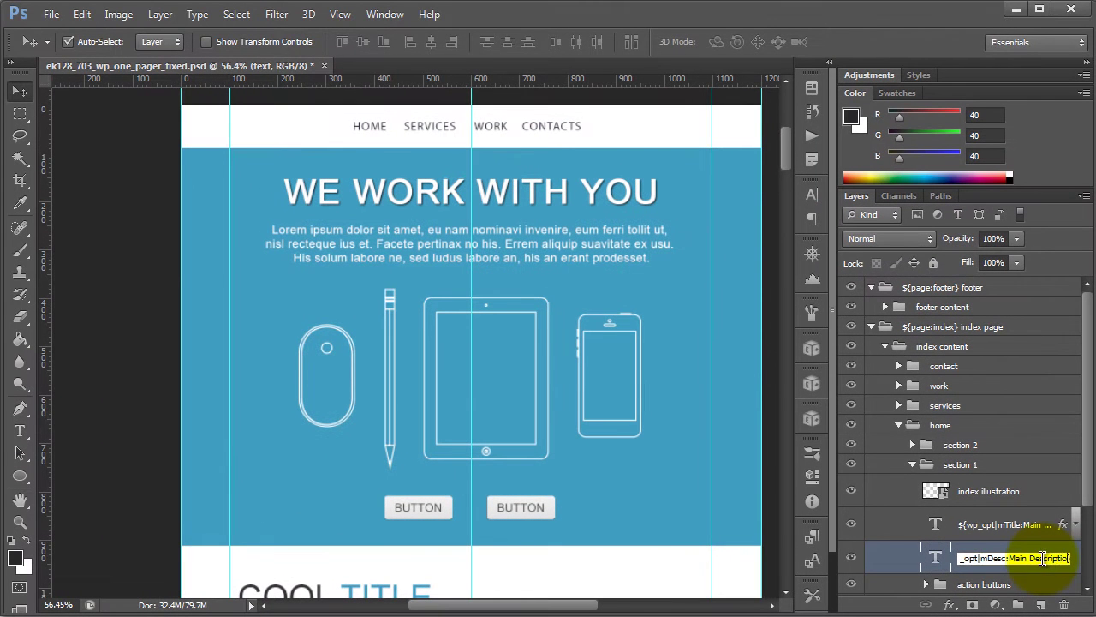
key(Return)
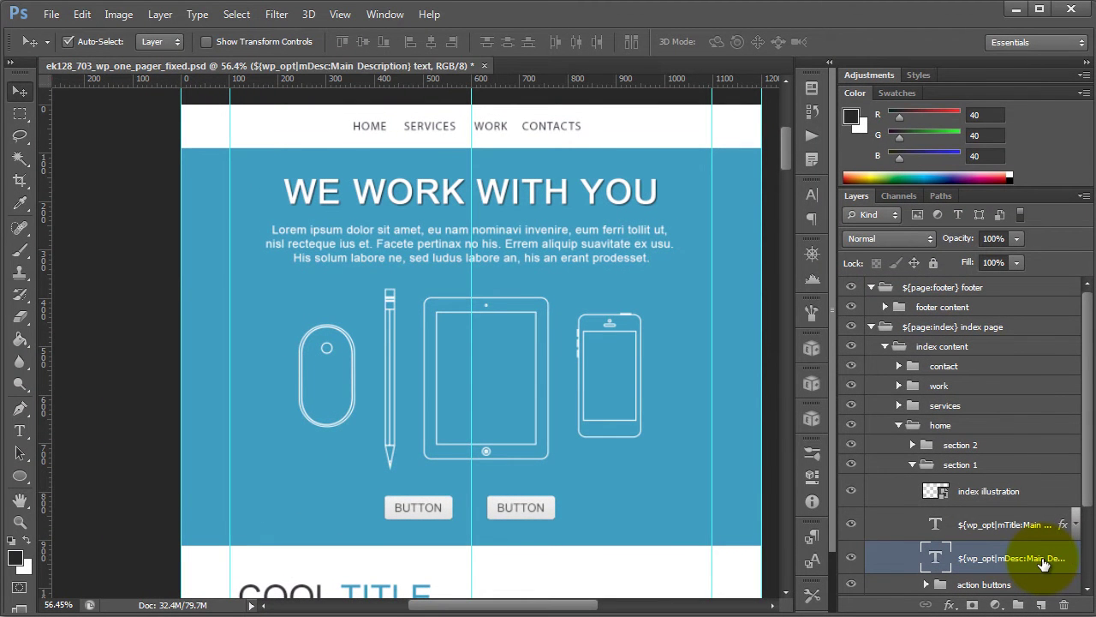
click(387, 287)
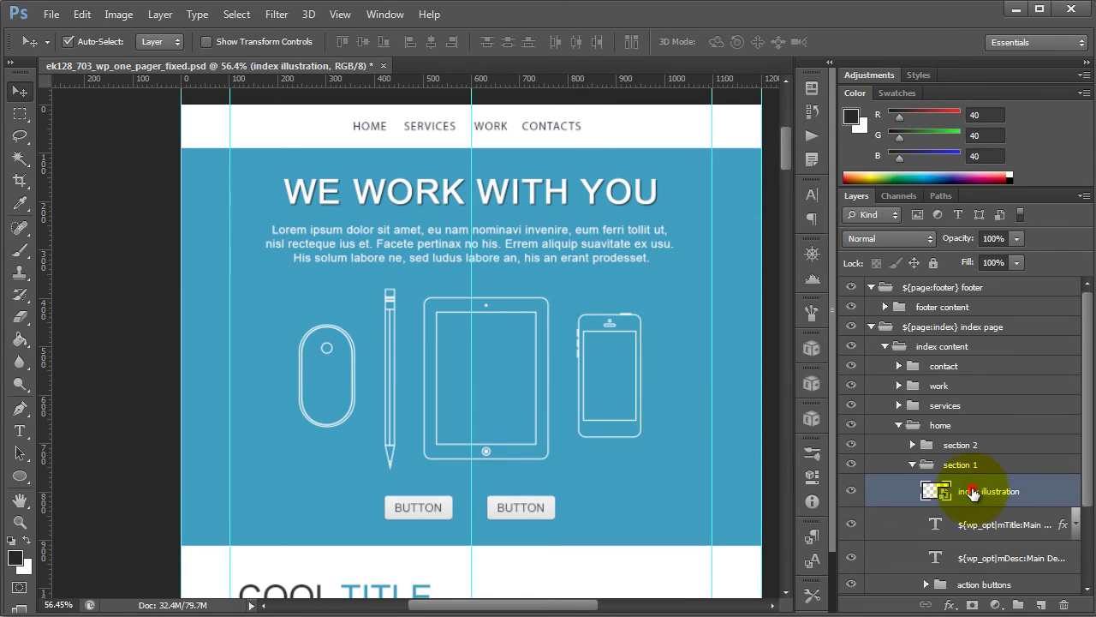
- Rename the illustration layer to '${wp_opt|mImg:Main Image} index illustration'
click(388, 298)
double_click(981, 489)
click(1025, 495)
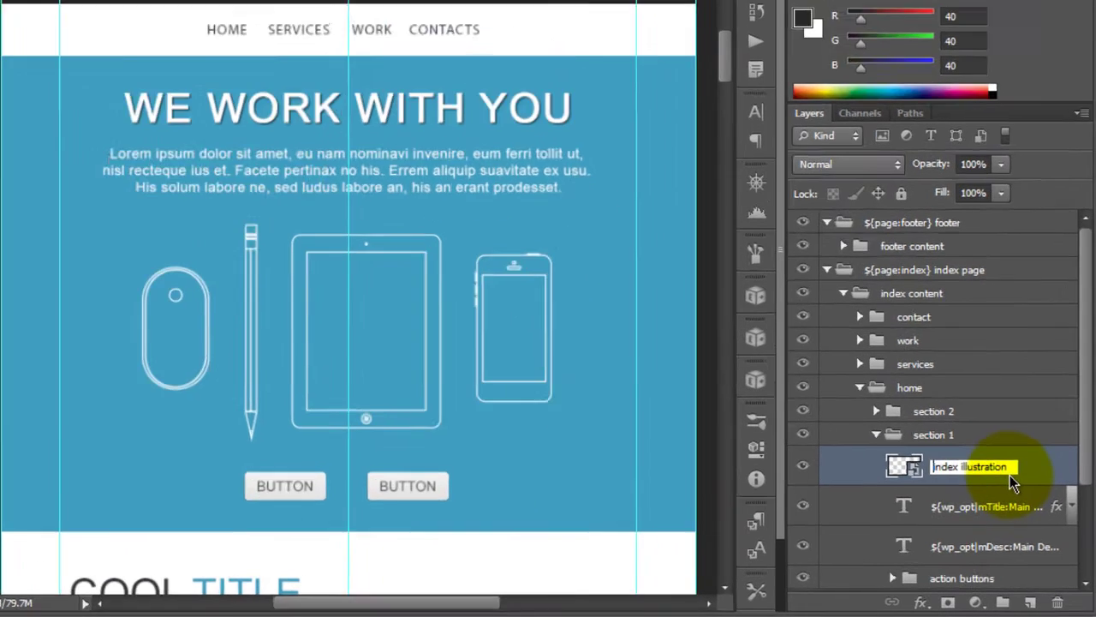
key(Home)
text(${}wp_opt)
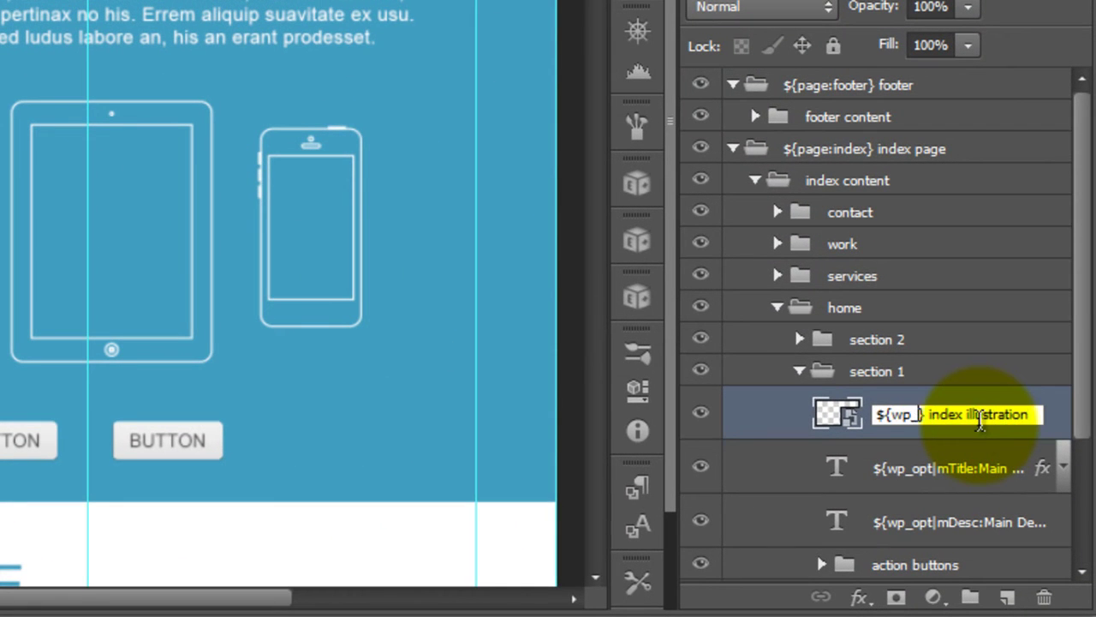
text(|)
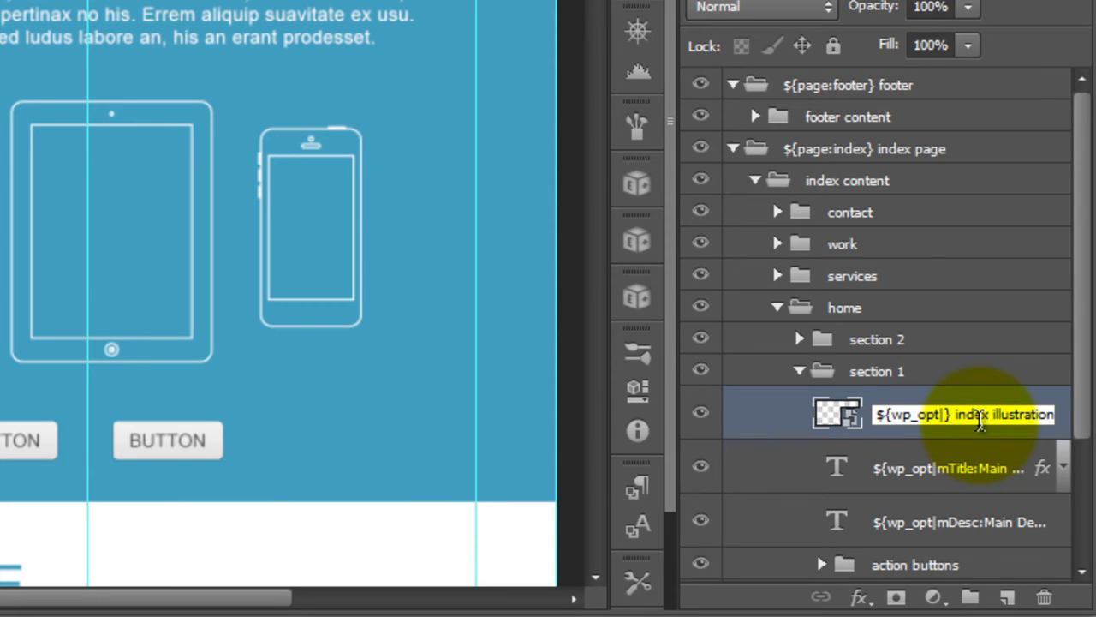
text(mImg:Main Image} index i)
key(Return)
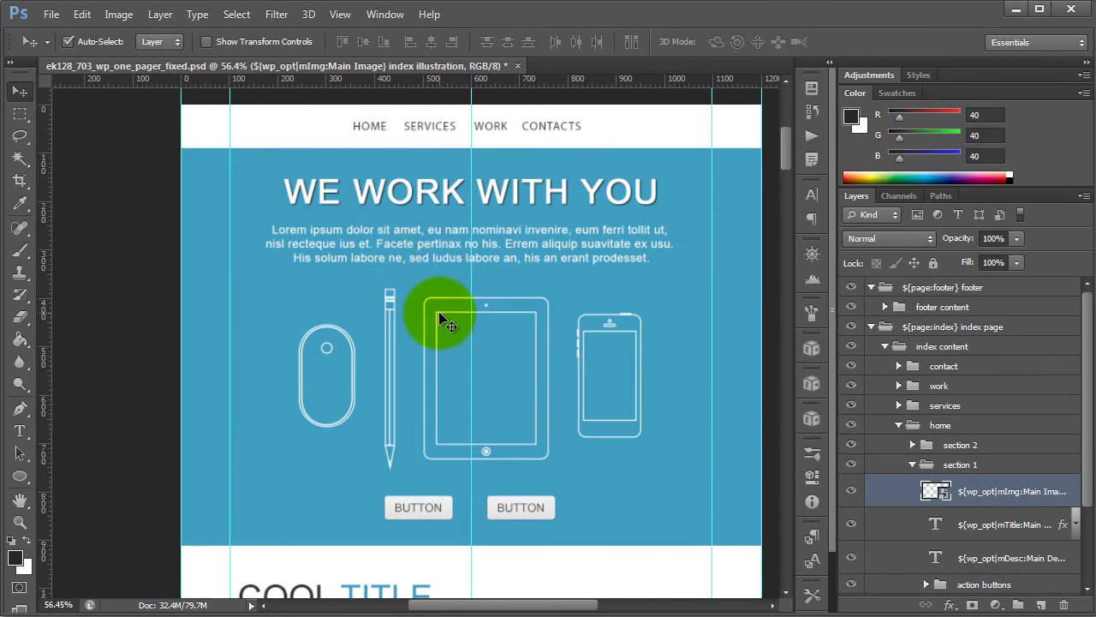
- Check the mDesc and mTitle layers, then bring up the Export Kit panel
click(381, 232)
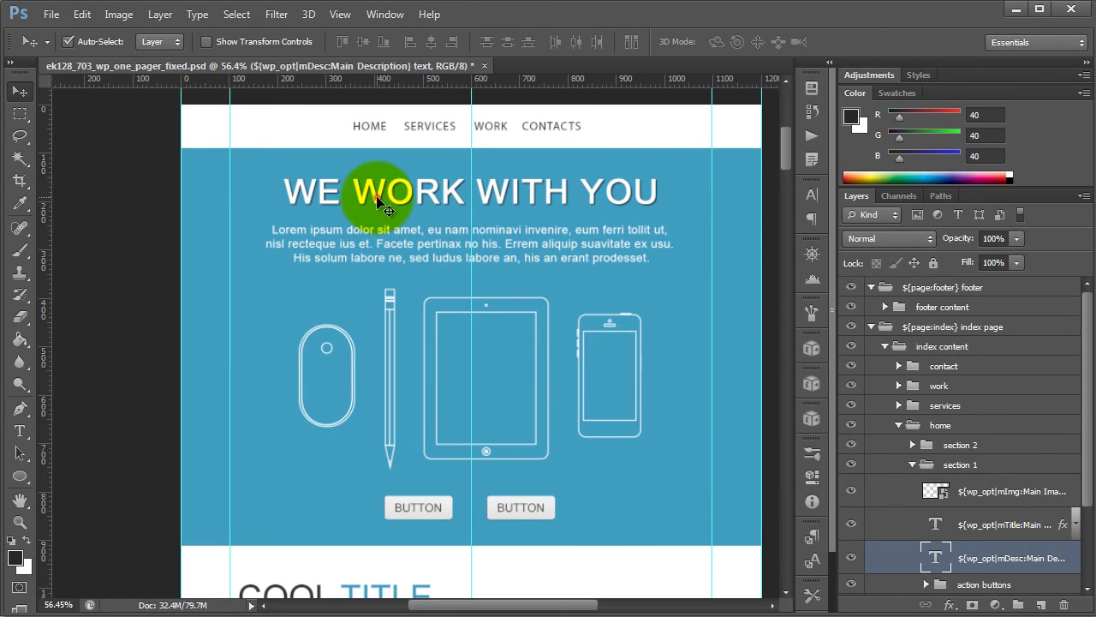
click(379, 200)
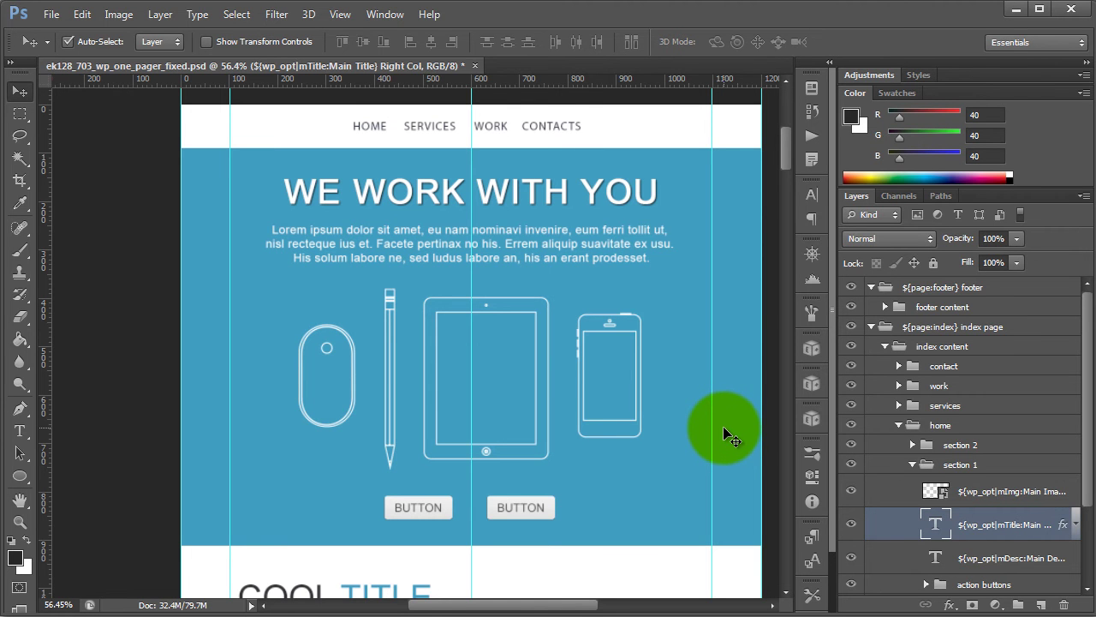
click(812, 420)
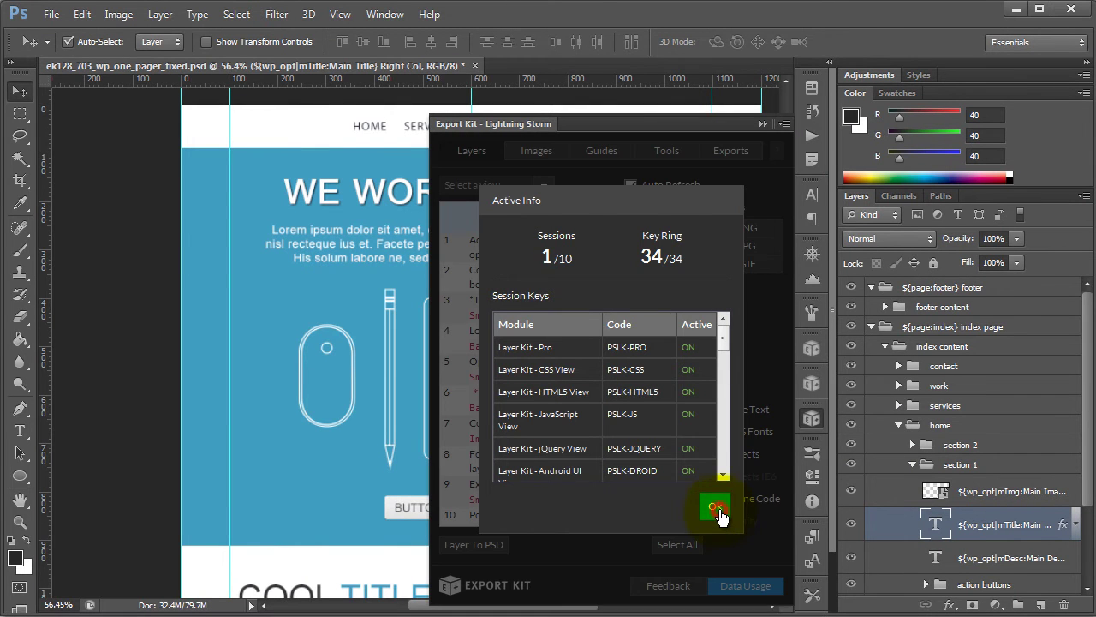
- Set the export type to WordPress with Customize and Layer Effects enabled
click(714, 510)
click(730, 151)
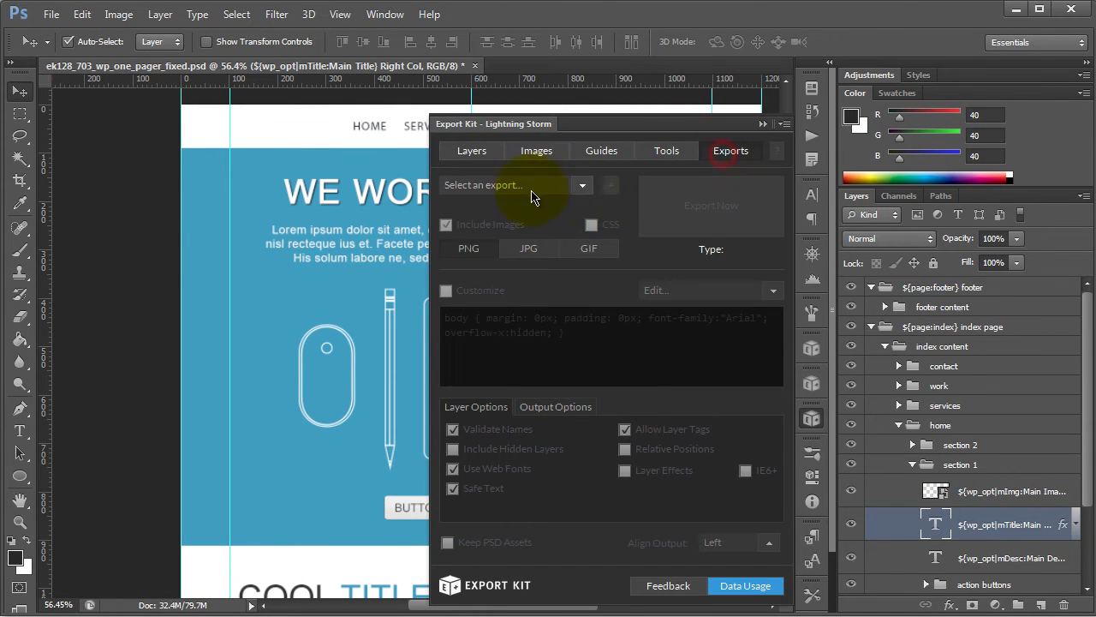
click(585, 190)
scroll(484, 310, down, 3)
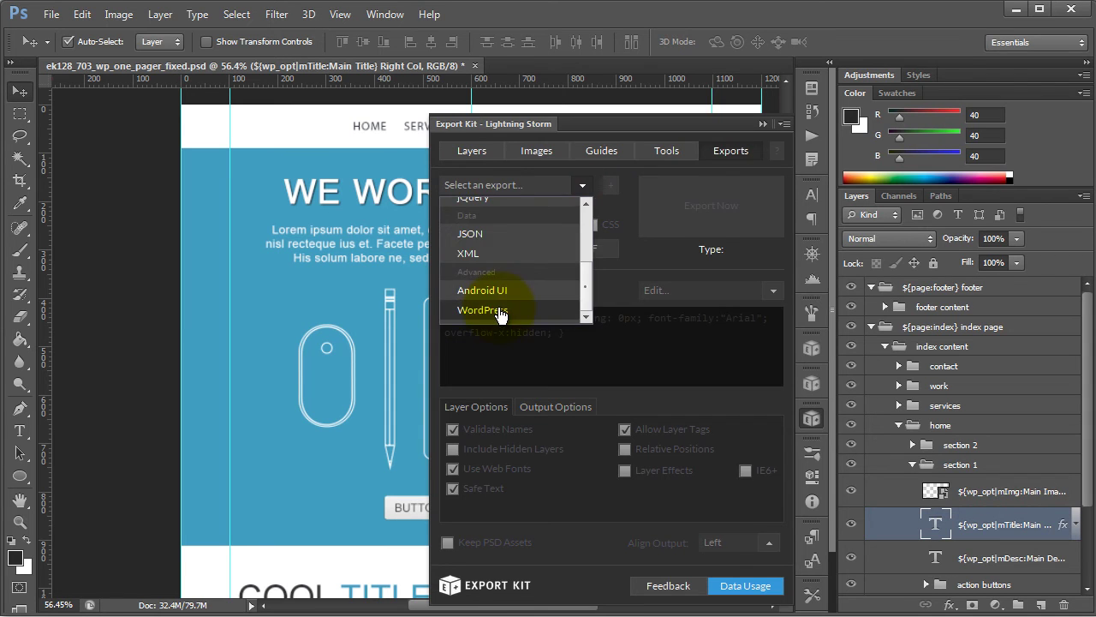
click(496, 310)
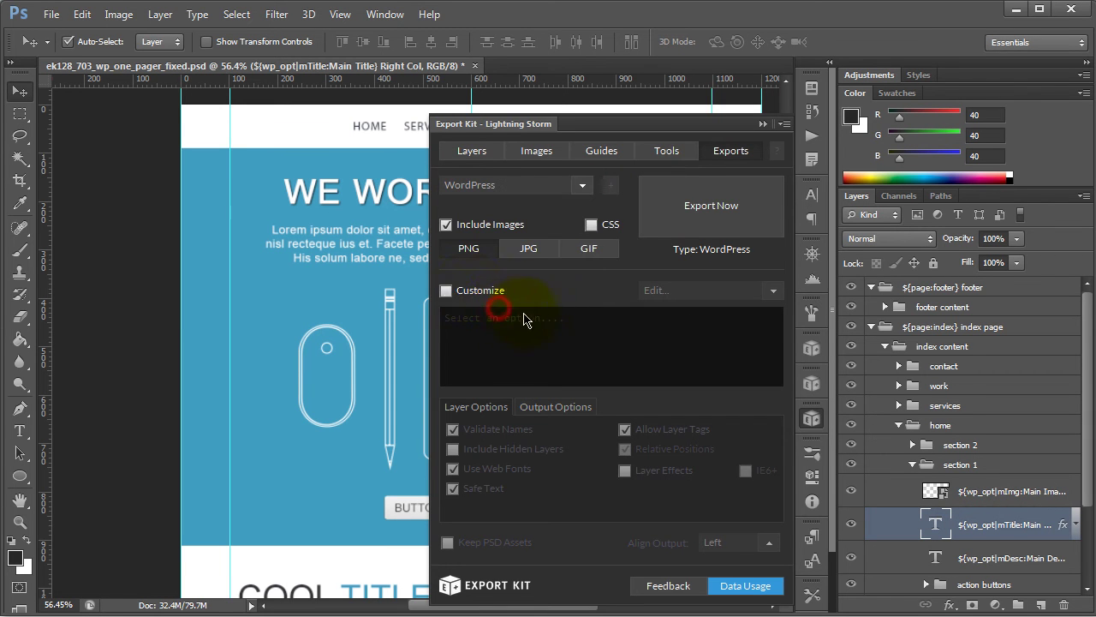
click(445, 291)
click(624, 470)
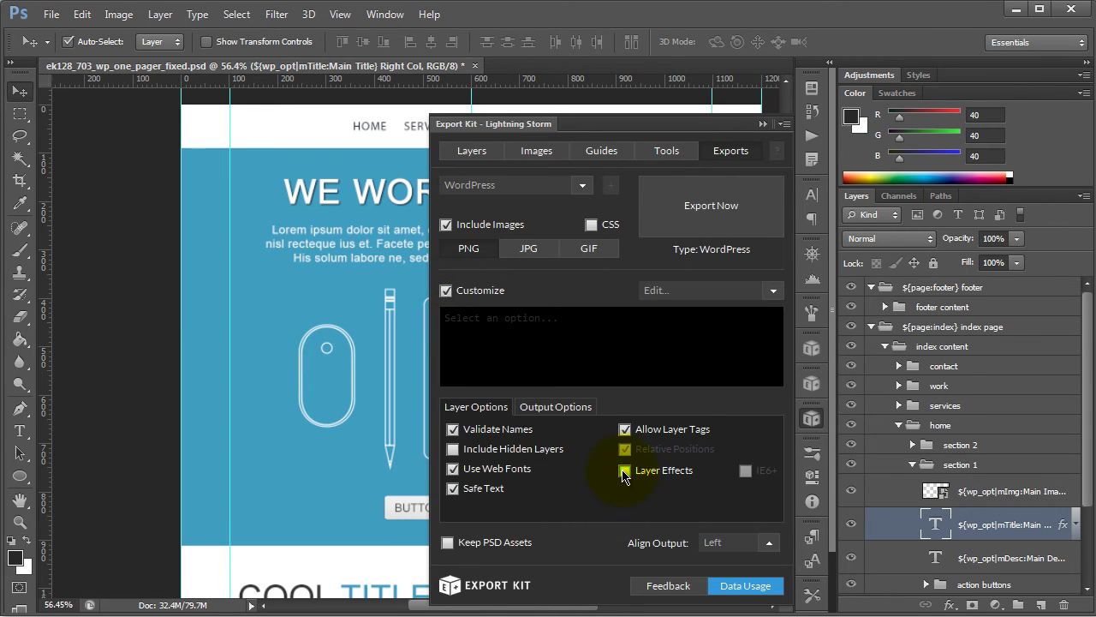
click(624, 470)
click(625, 470)
- In output options, turn off Hide Overflow and set Align Output to Center
click(542, 409)
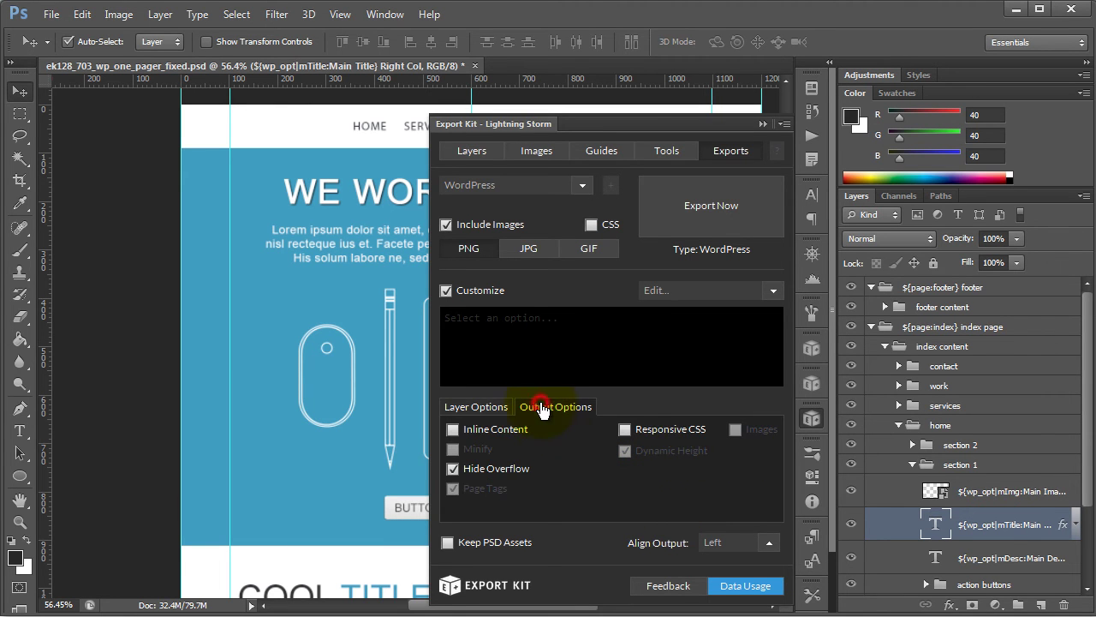
click(453, 471)
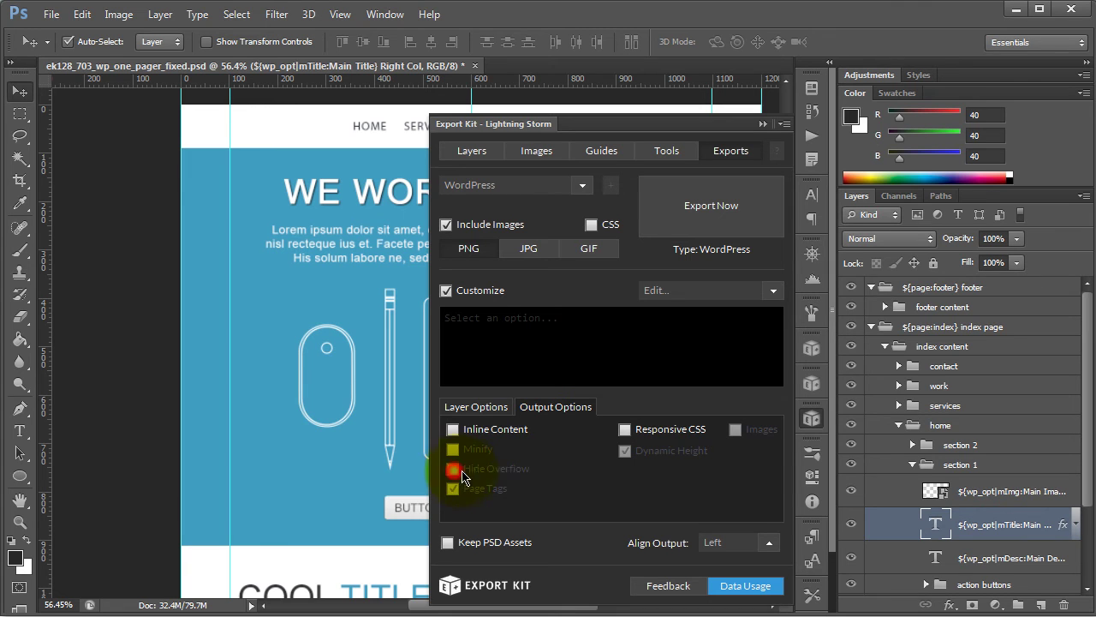
click(778, 545)
click(748, 495)
click(702, 238)
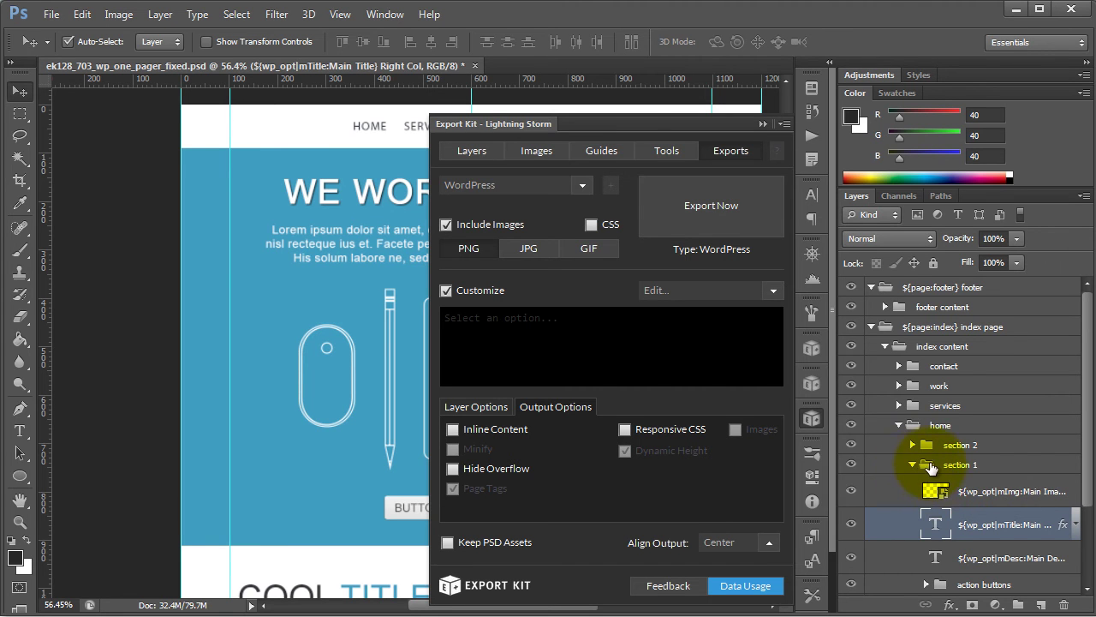
click(913, 465)
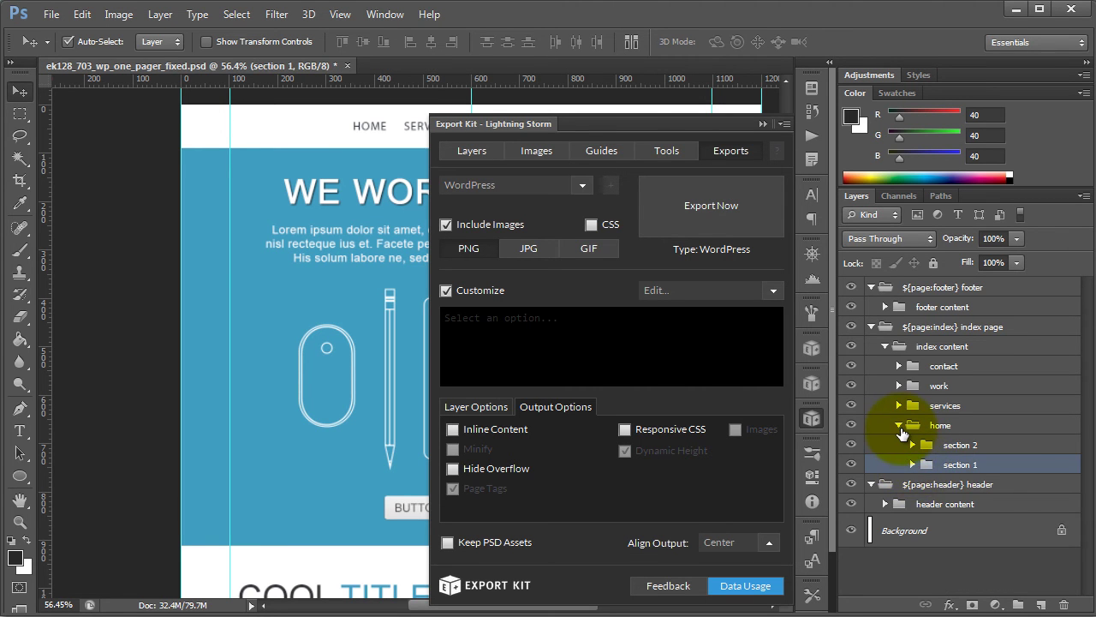
- Collapse the home and index content groups and run Export Now to generate the WordPress theme files
click(899, 426)
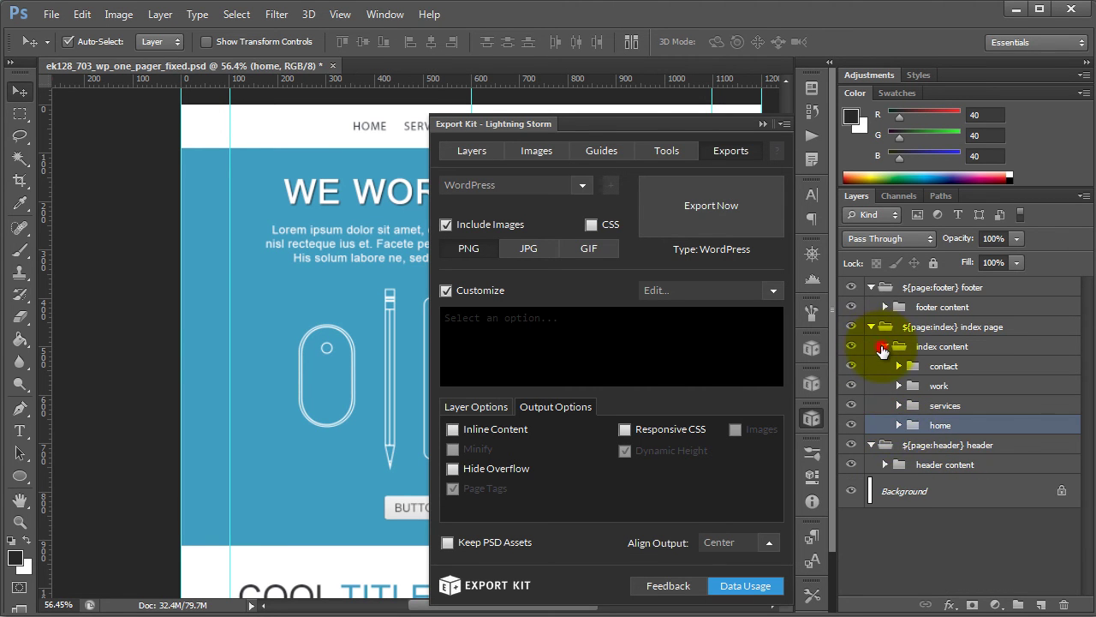
click(883, 346)
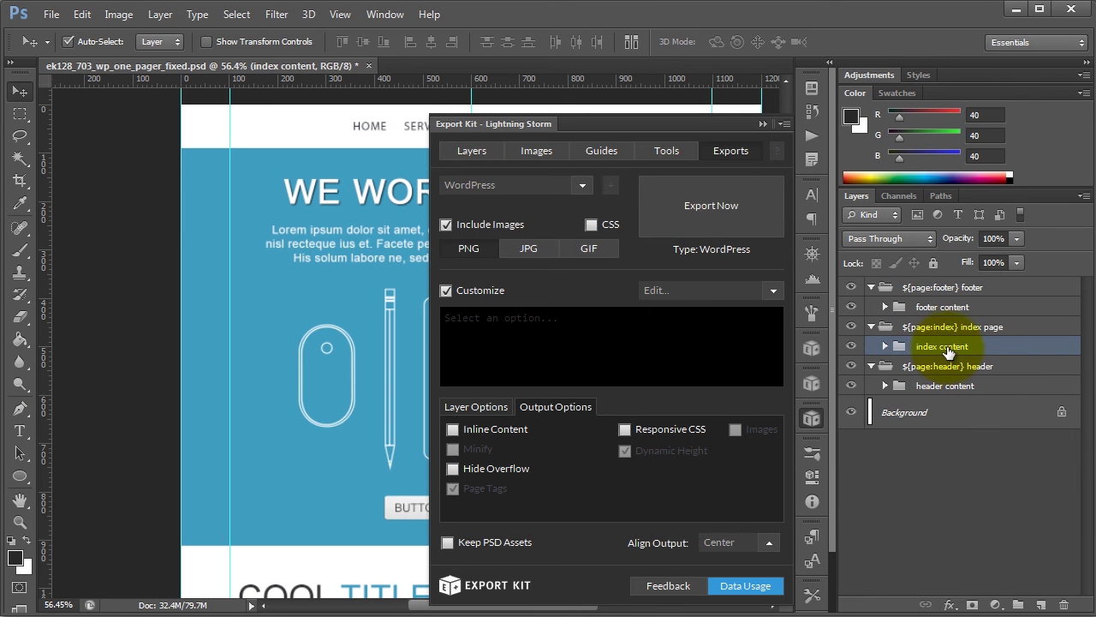
click(712, 210)
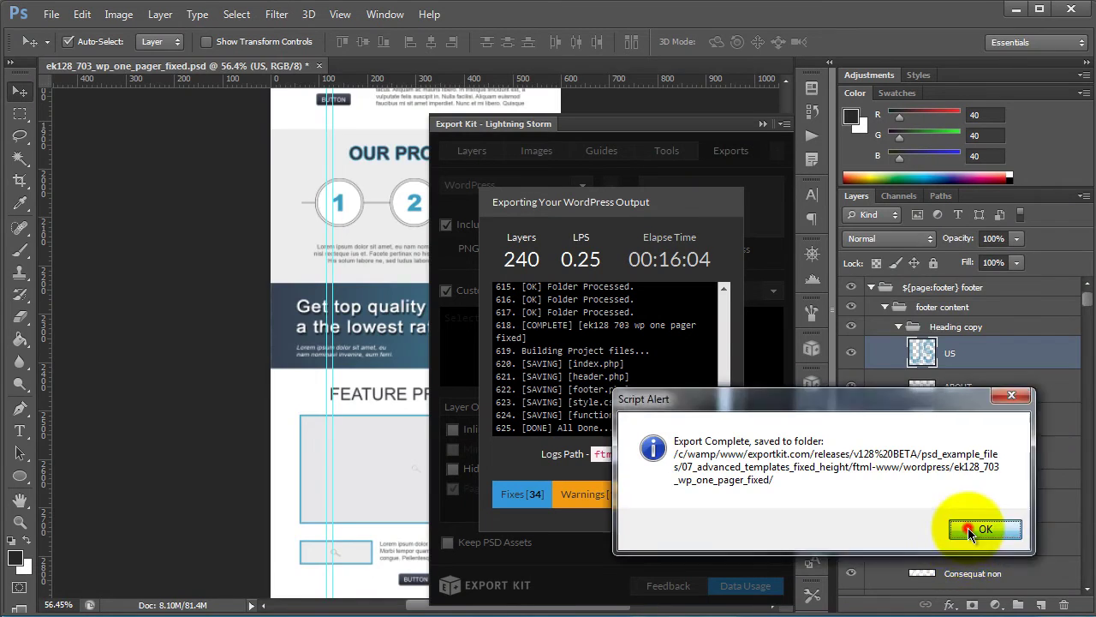
click(975, 531)
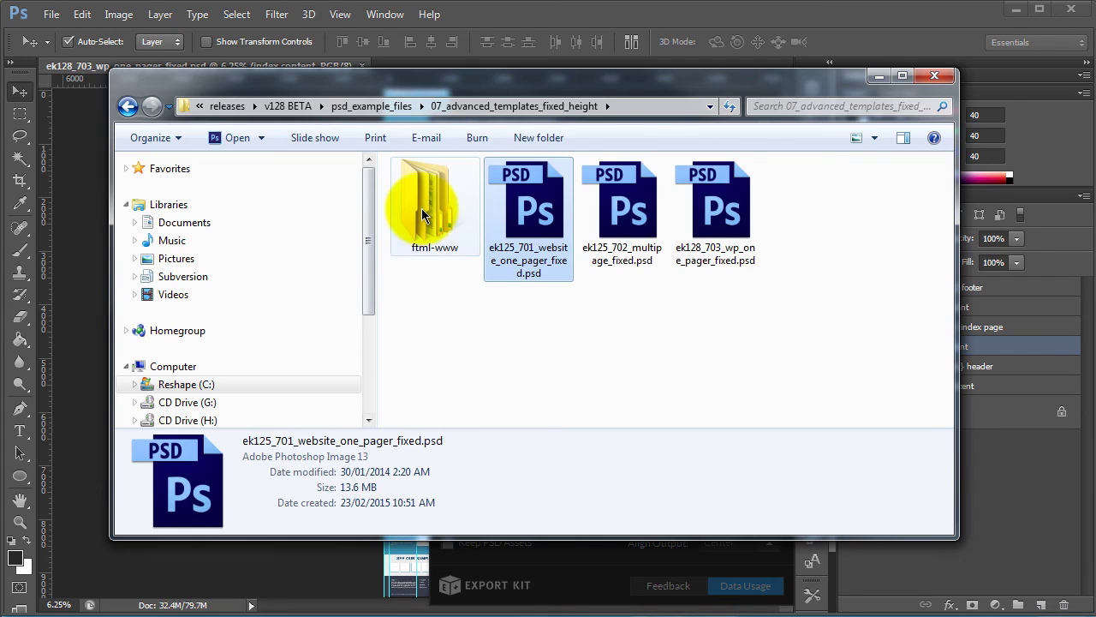
- Copy the ek128_703_wp_one_pager_fixed folder from ftml-www/wordpress into wp-content/themes
double_click(424, 209)
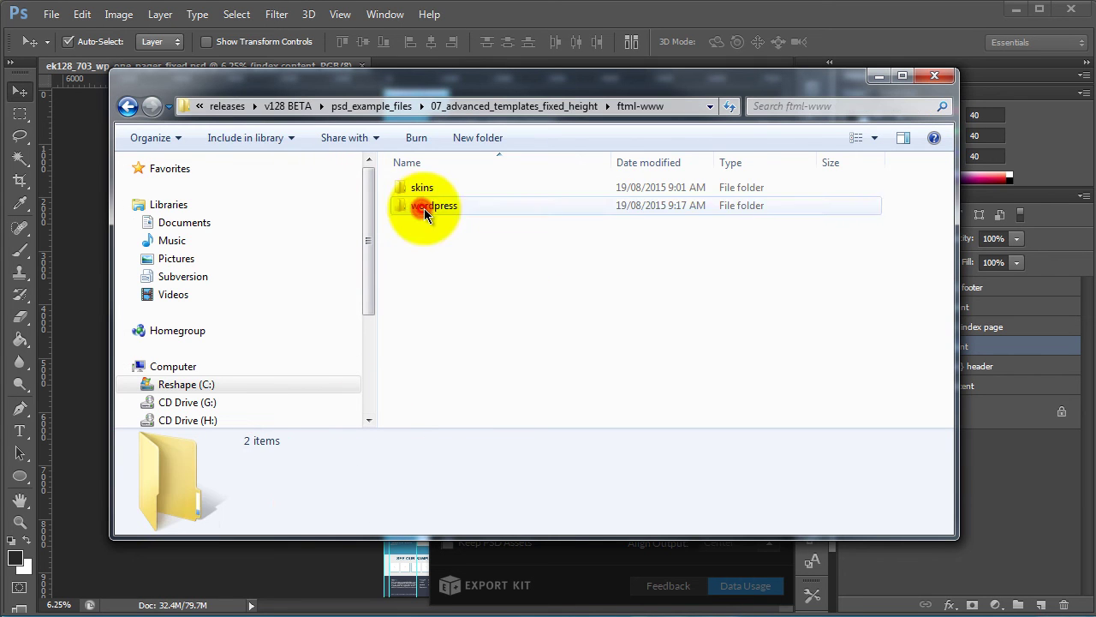
click(439, 211)
double_click(447, 207)
click(481, 187)
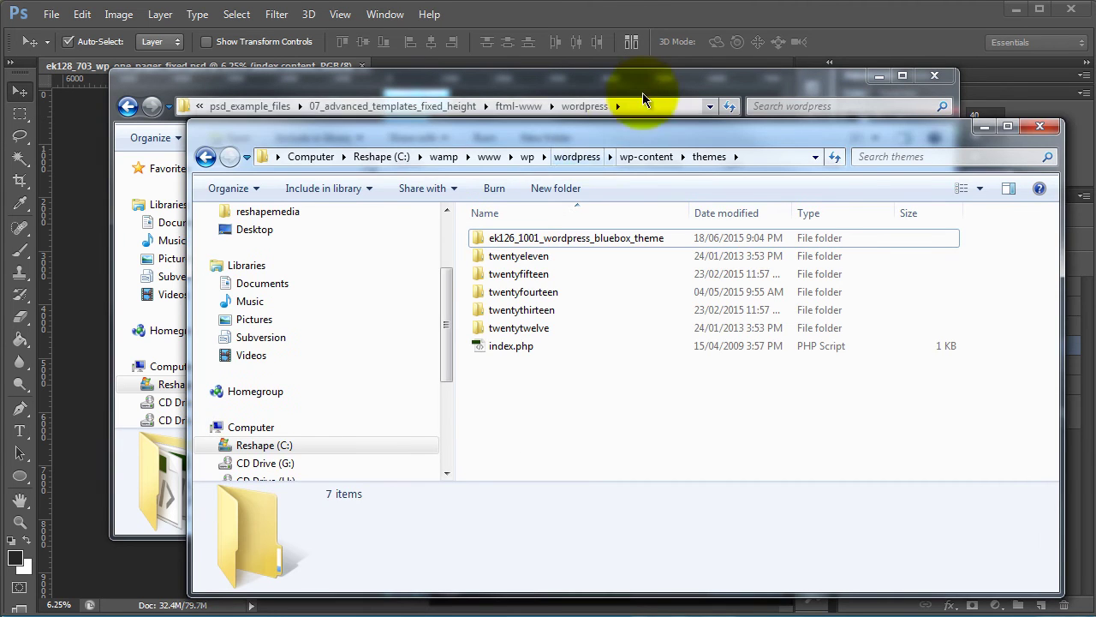
click(641, 89)
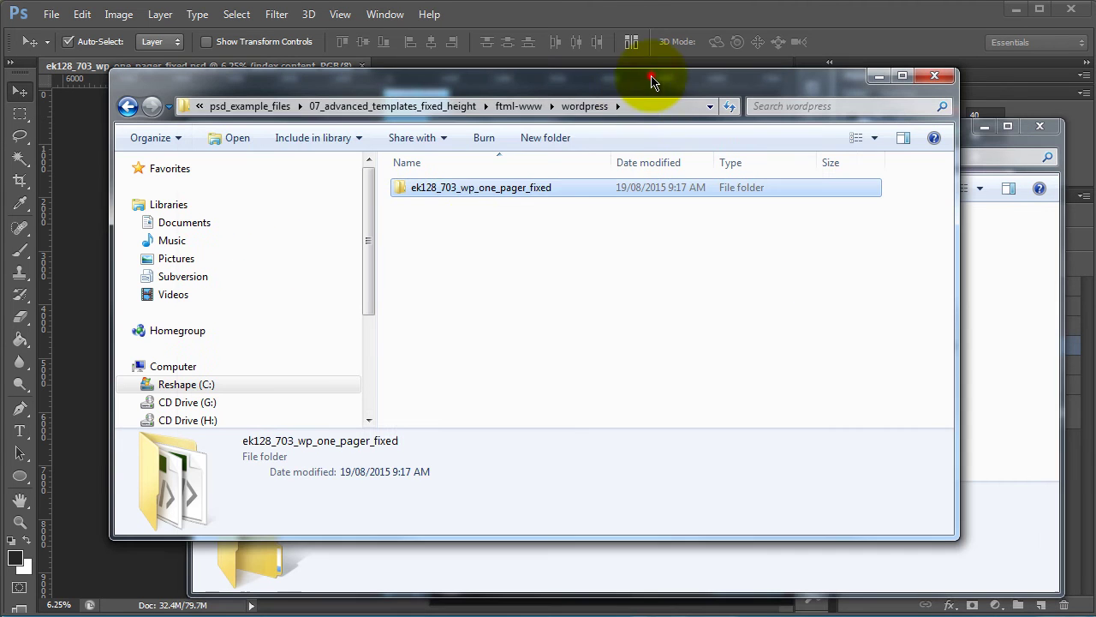
click(473, 254)
click(455, 191)
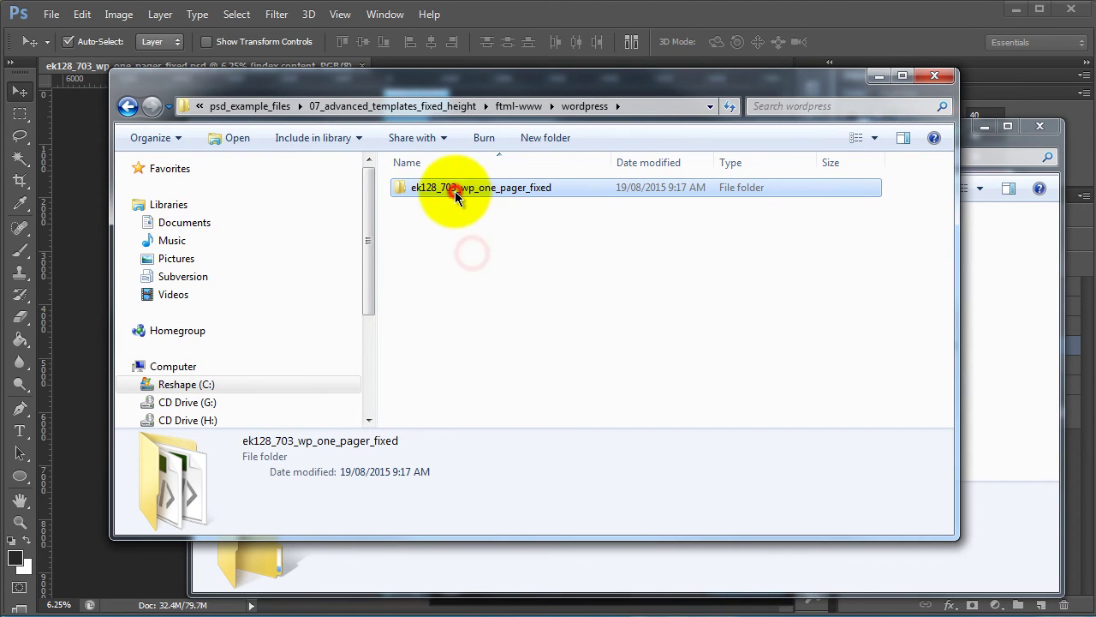
click(979, 341)
key(ctrl+v)
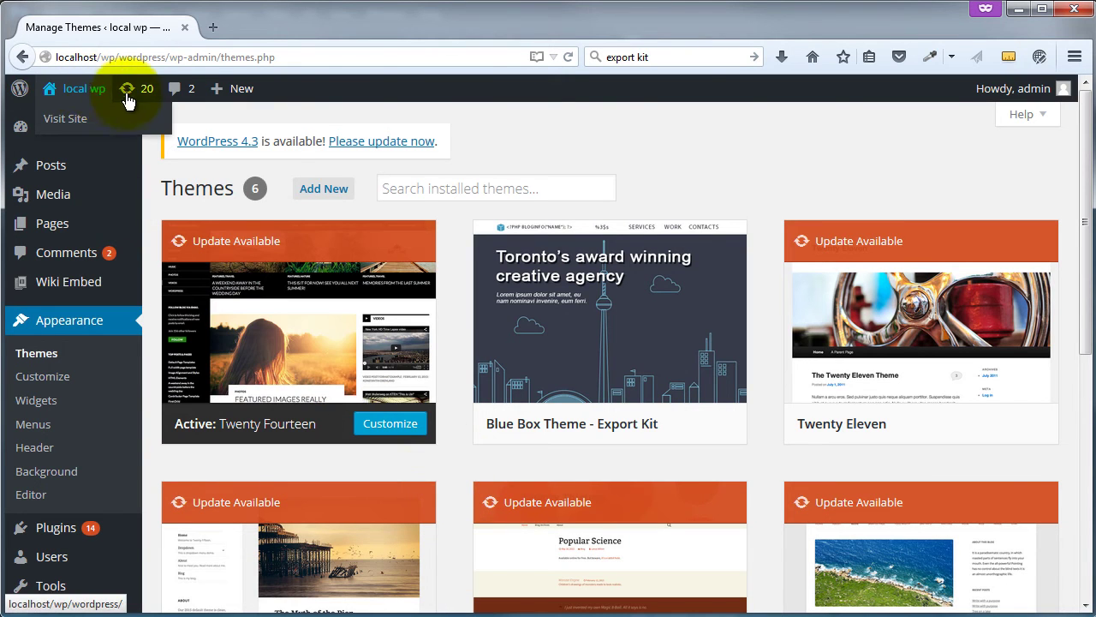
- Open the site's front page in a new tab and scroll through it
right_click(91, 89)
click(148, 103)
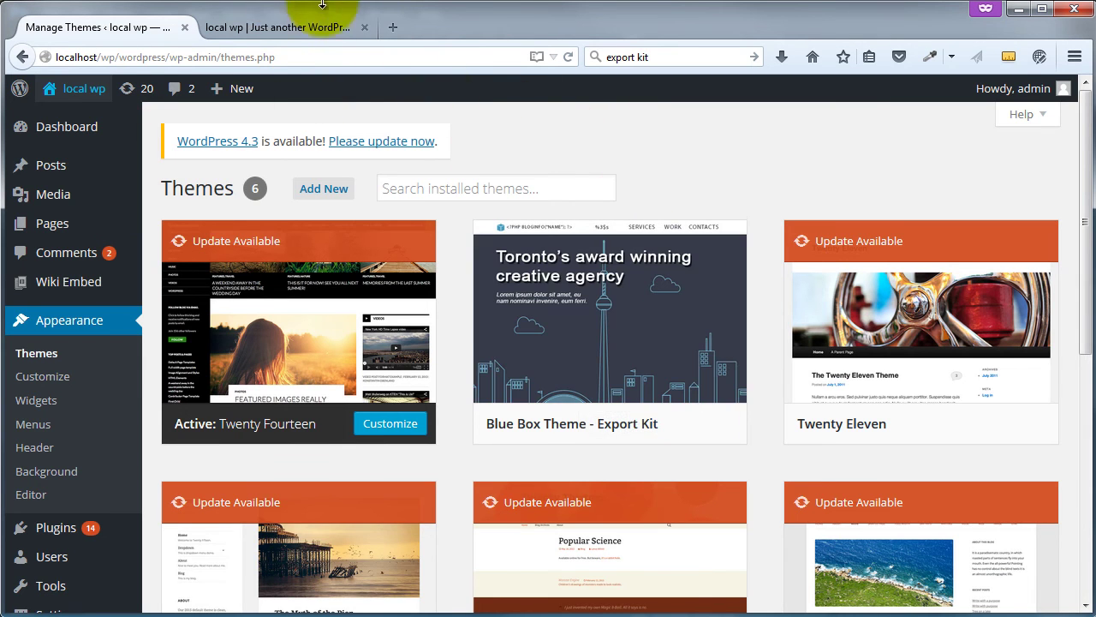
click(263, 35)
scroll(269, 374, down, 5)
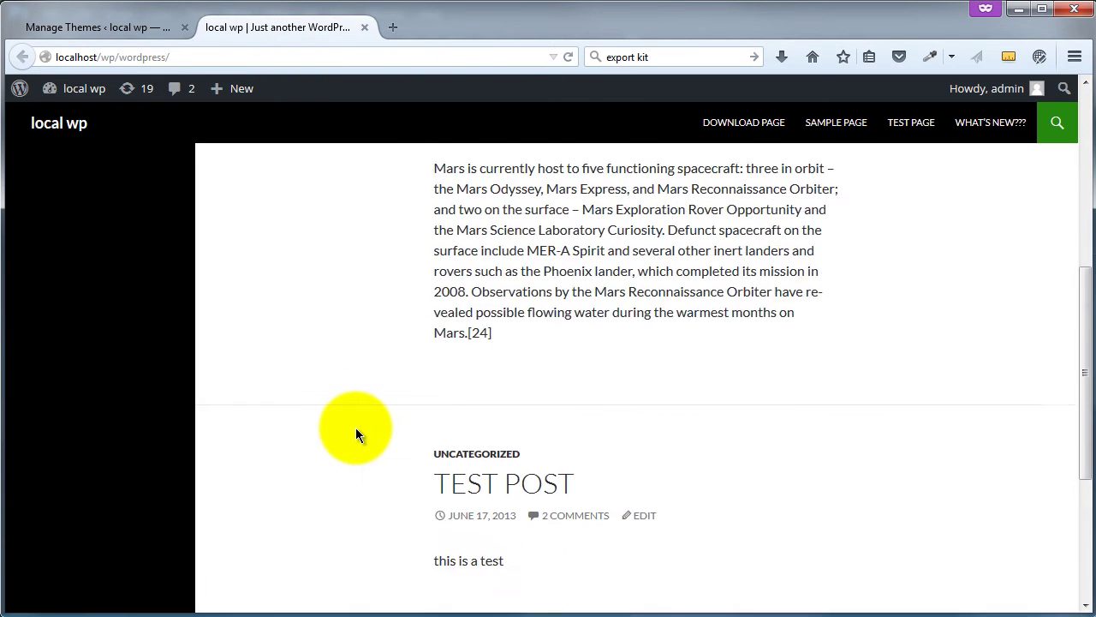
scroll(317, 395, up, 4)
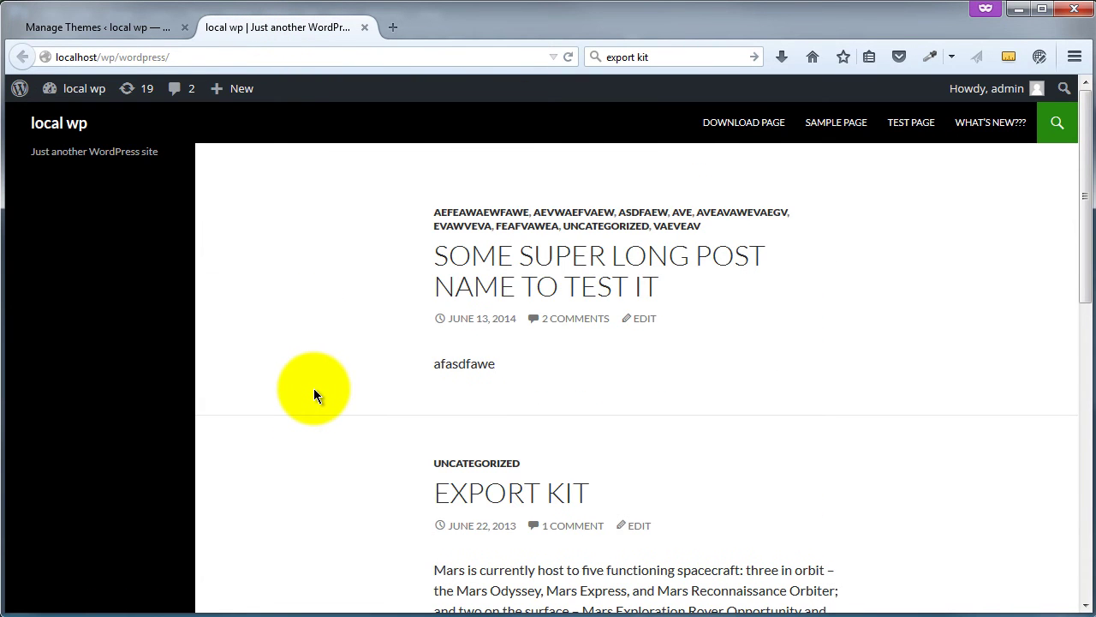
- Refresh the Themes list and activate the One Pager - Fixed Height theme
click(60, 26)
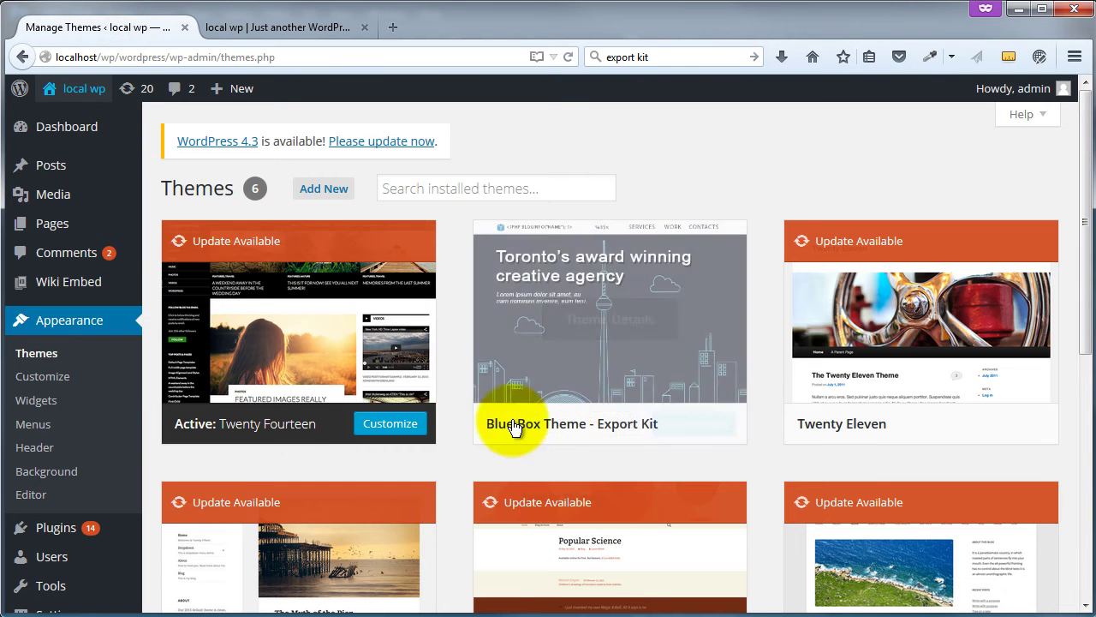
click(42, 354)
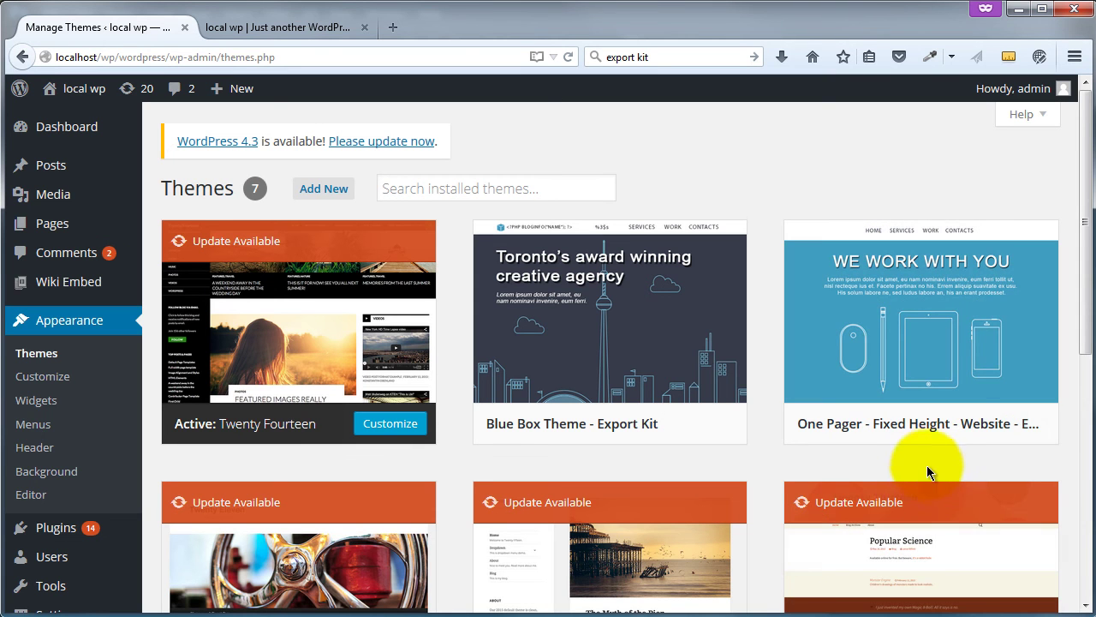
mouse_move(917, 447)
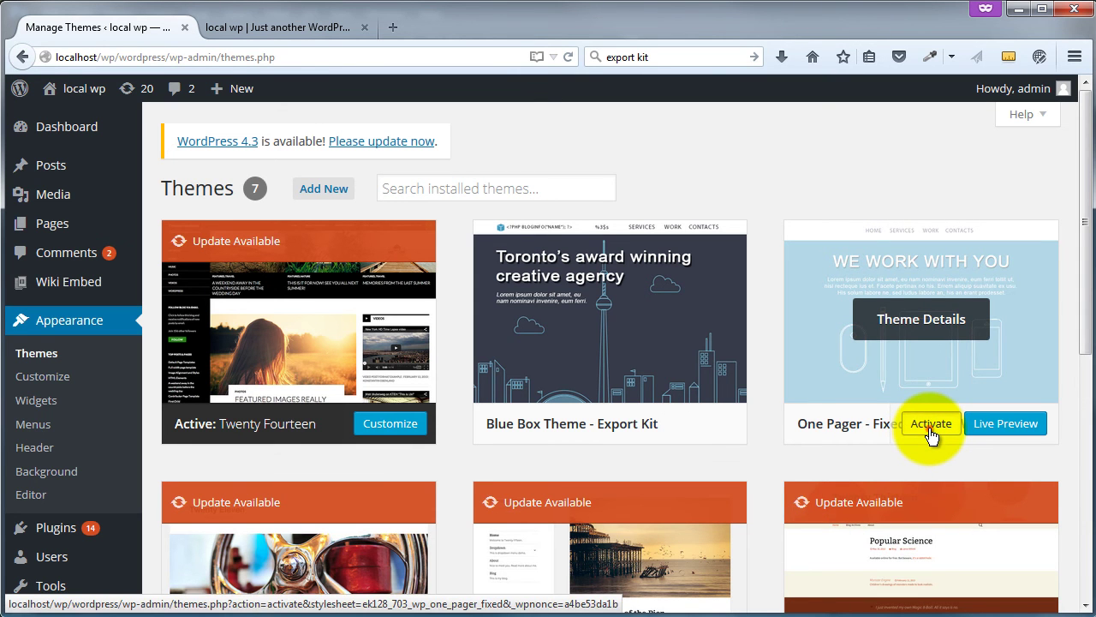
click(930, 428)
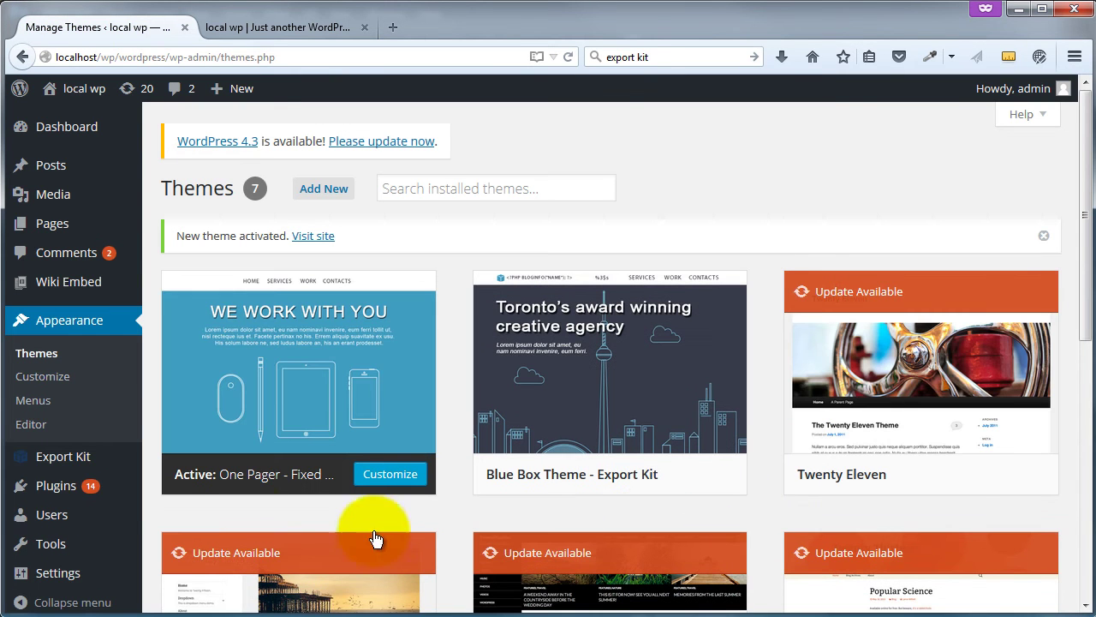
click(91, 460)
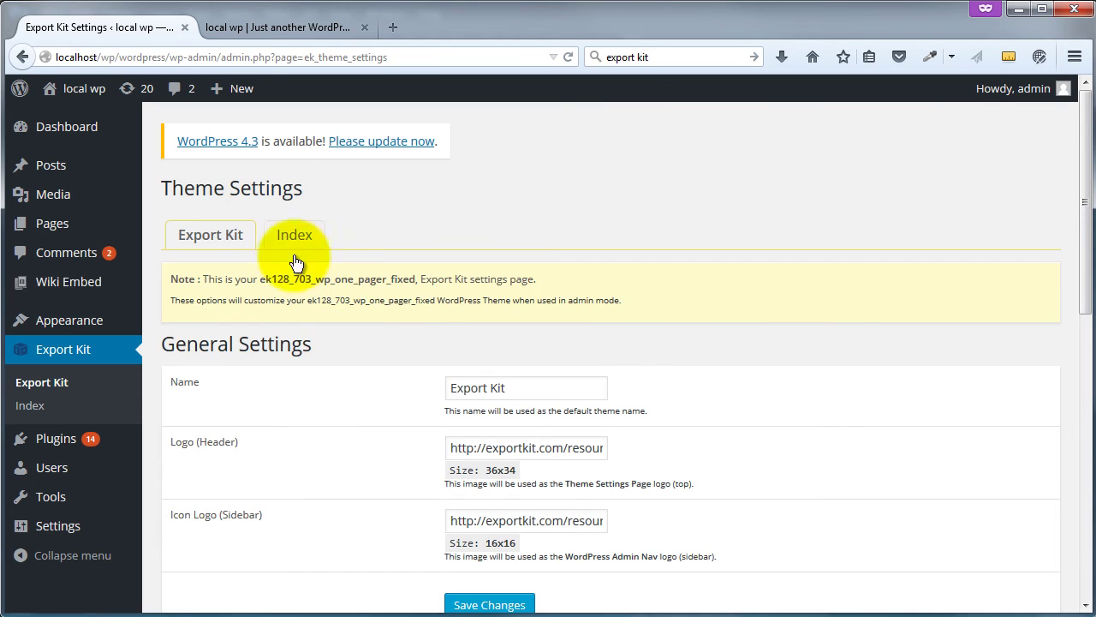
- Open the Export Kit Index settings and inspect the Main Description, Main Title and Main Image fields
click(292, 244)
scroll(401, 430, down, 3)
scroll(401, 430, down, 1)
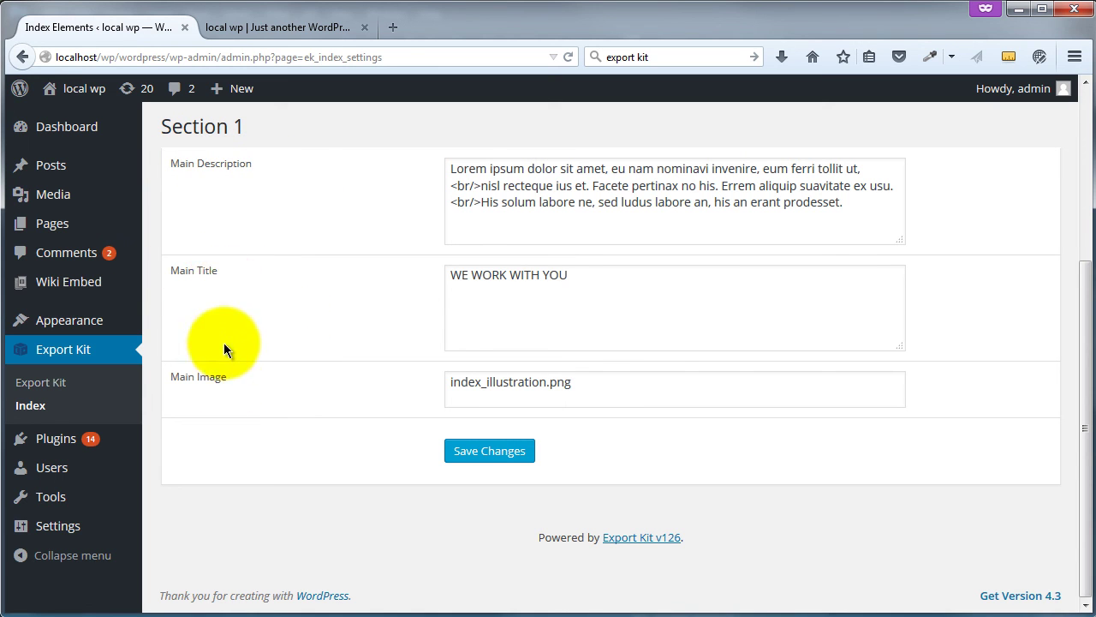
click(888, 221)
scroll(345, 379, up, 3)
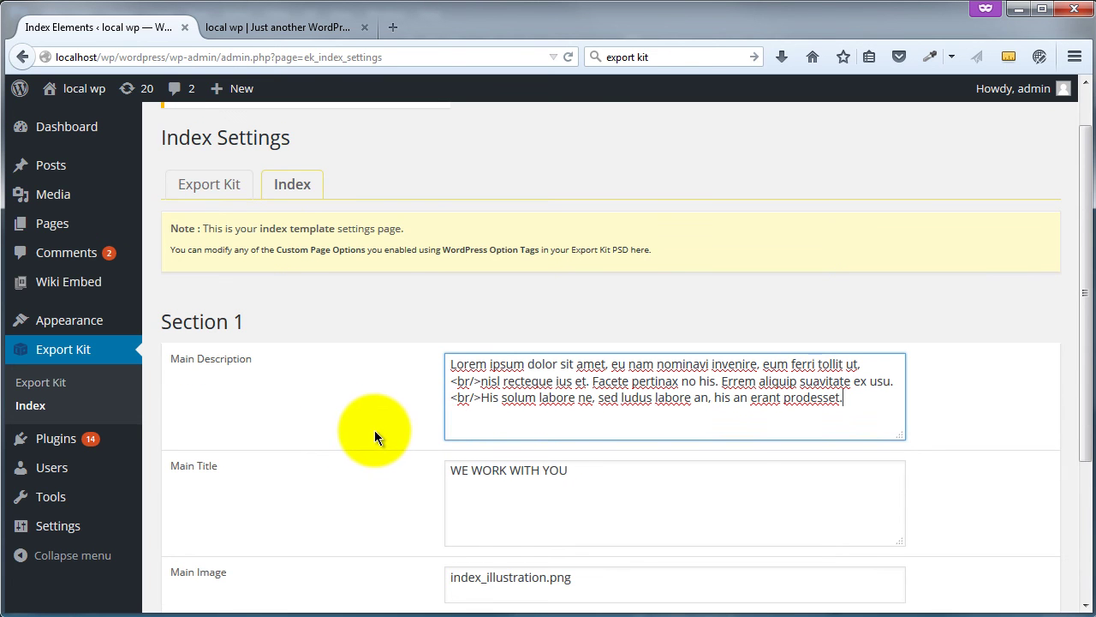
scroll(375, 430, down, 3)
click(664, 387)
triple_click(571, 381)
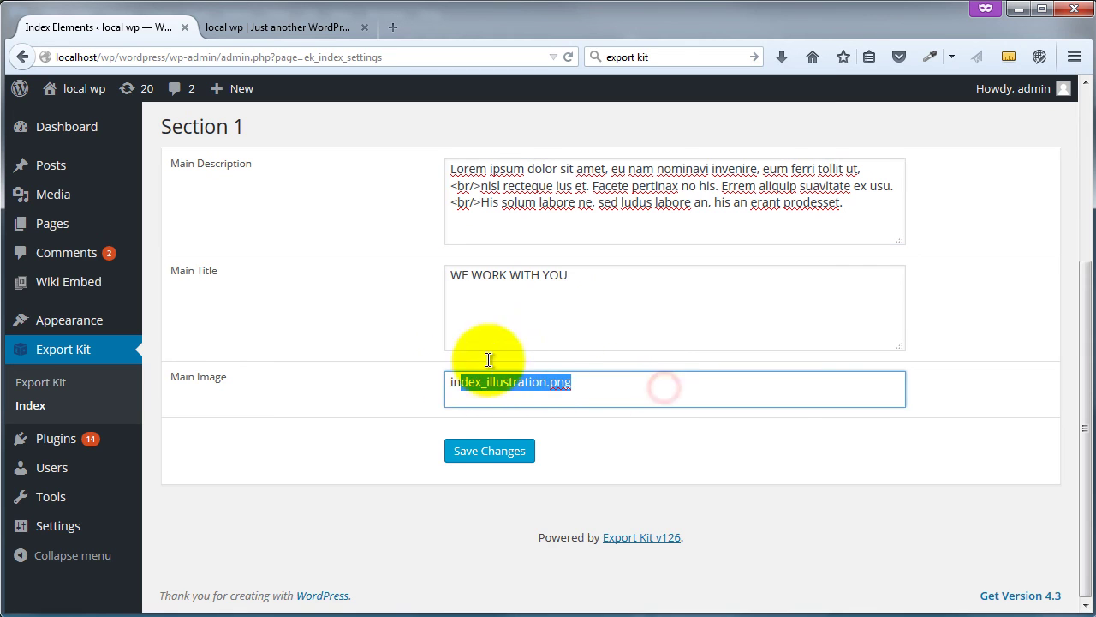
click(605, 304)
click(693, 194)
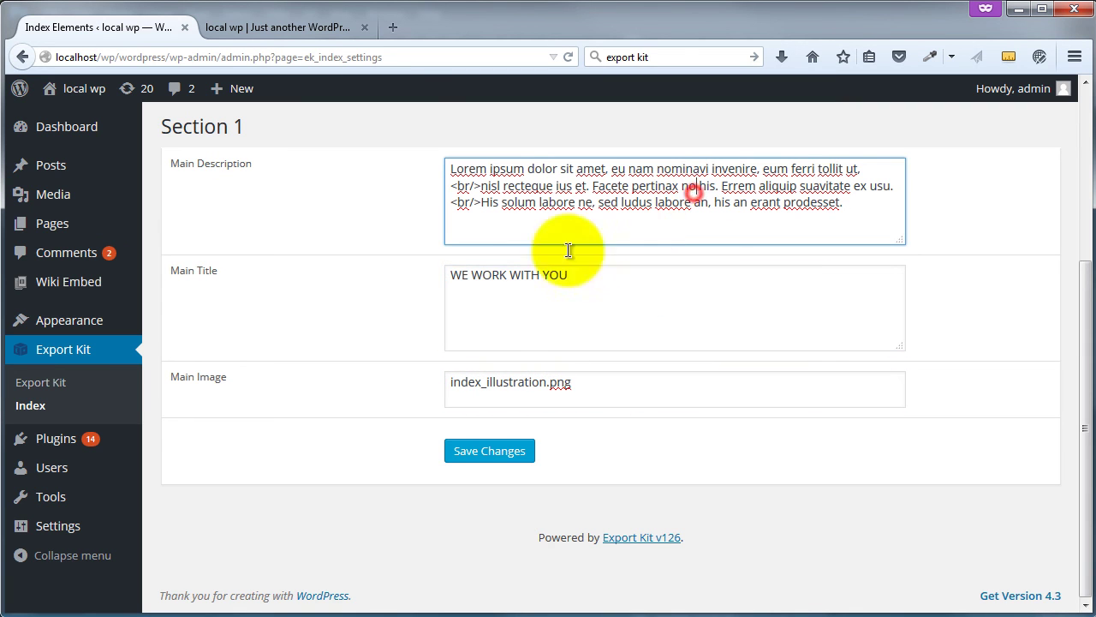
click(283, 29)
- Reload the front page to show the new one-pager, scrolling to the footer and back
click(276, 52)
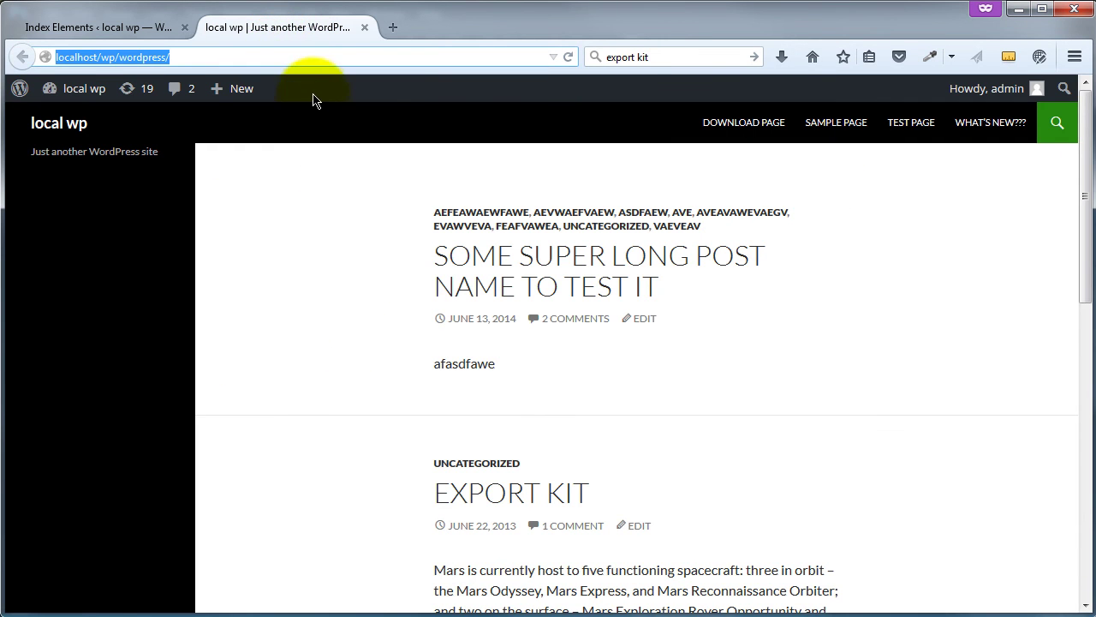
key(Return)
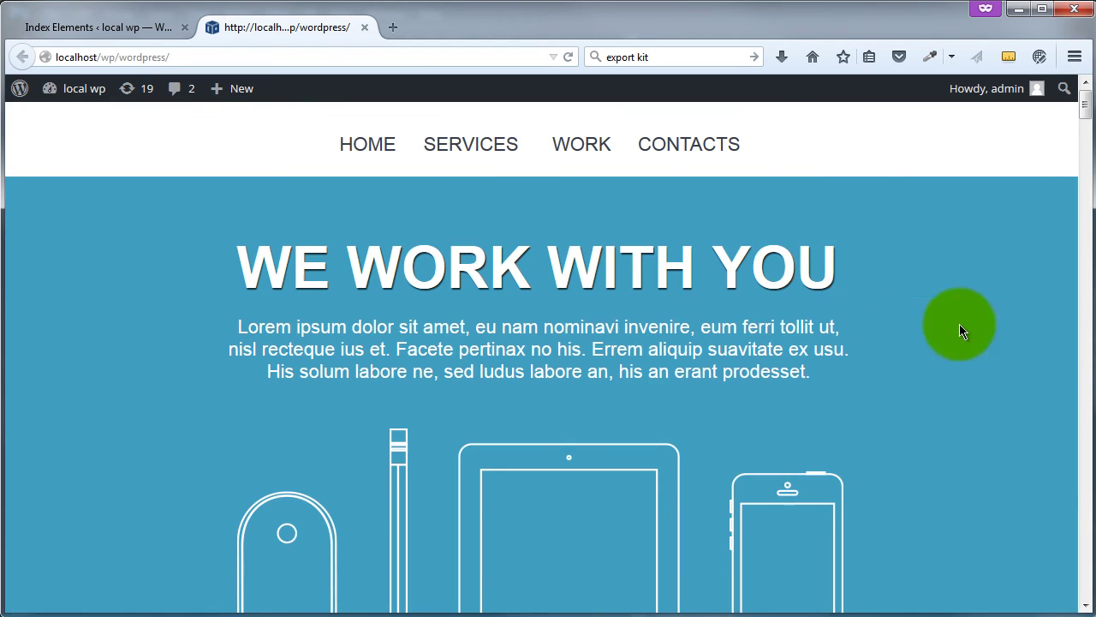
scroll(876, 218, down, 15)
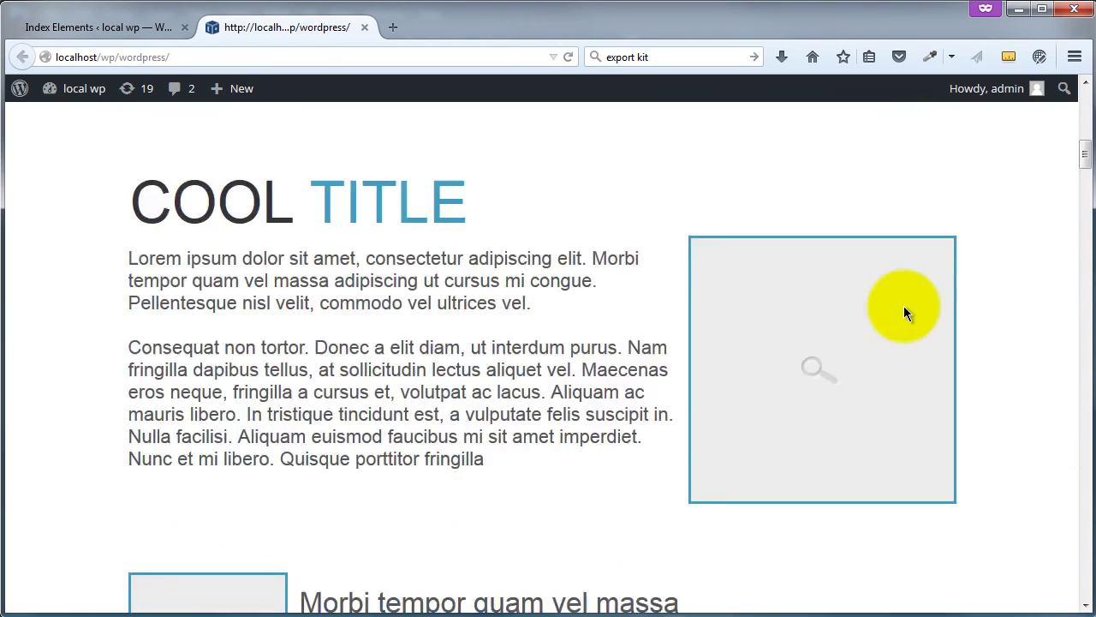
scroll(901, 340, down, 12)
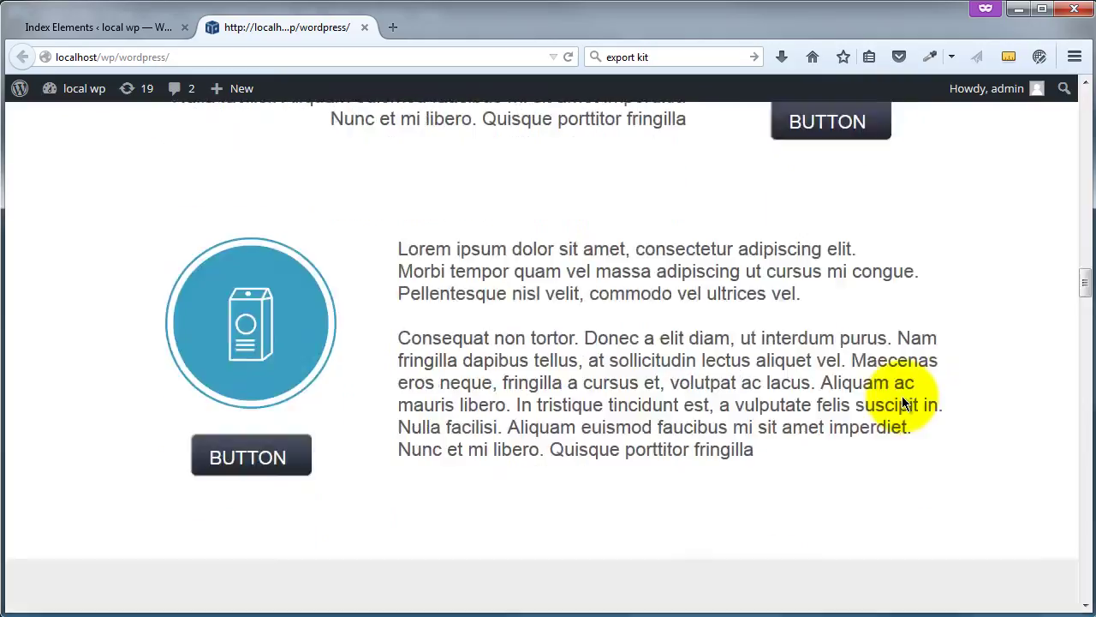
scroll(884, 416, down, 15)
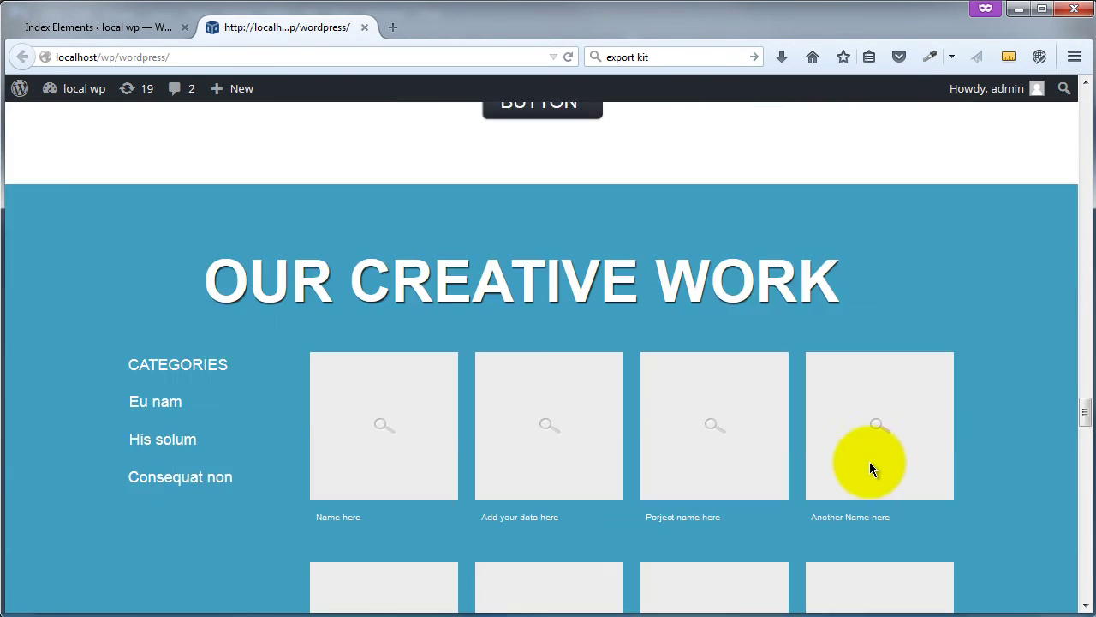
scroll(873, 476, down, 15)
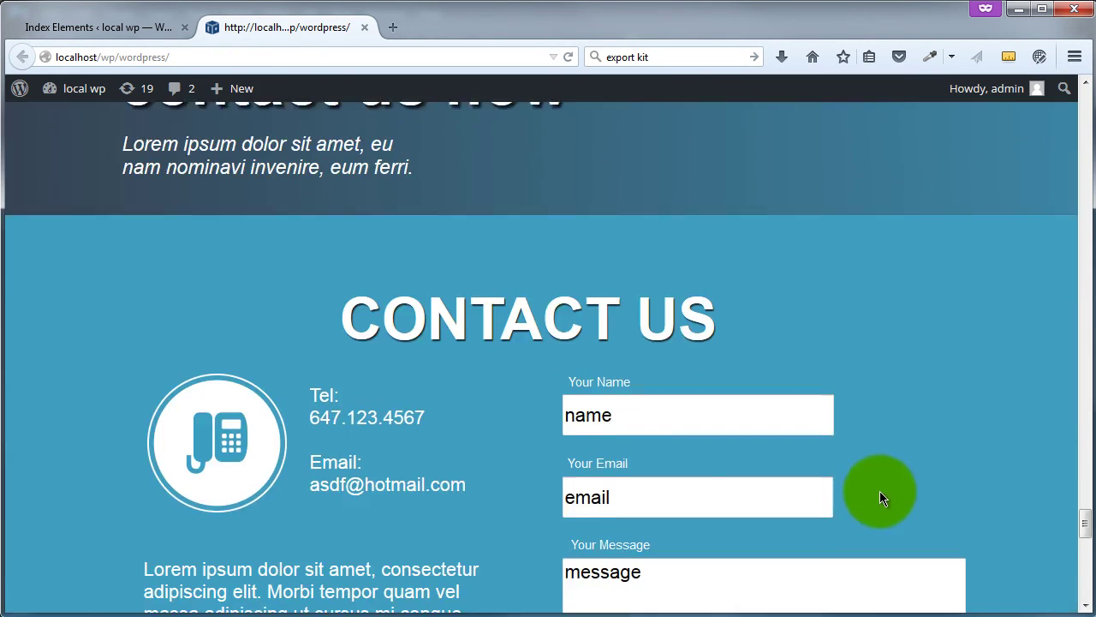
scroll(887, 503, down, 6)
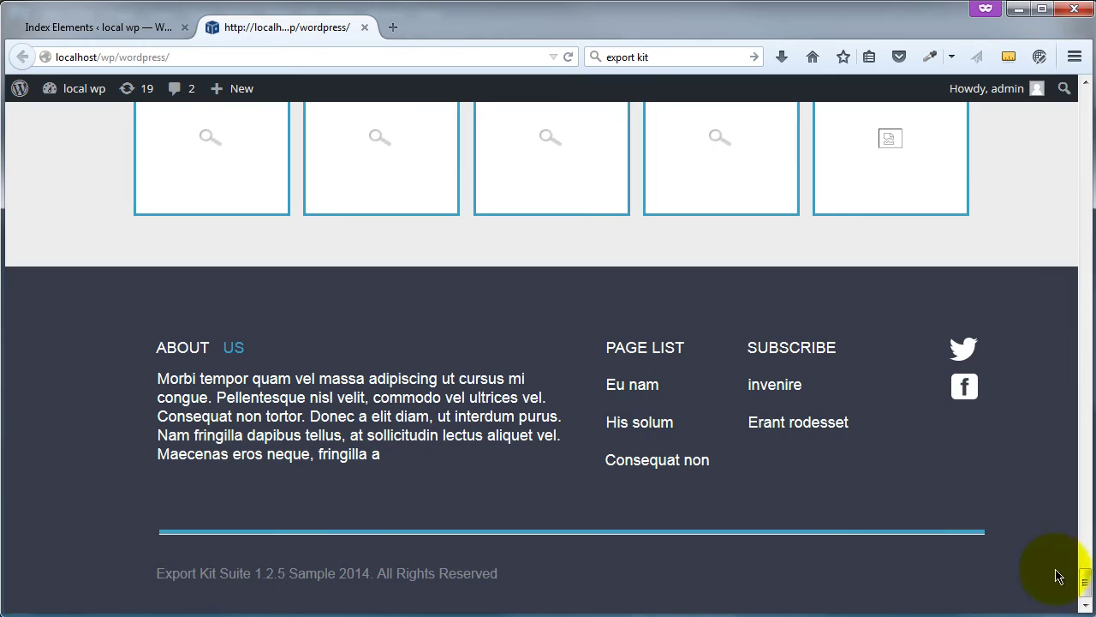
drag(1084, 580, 1084, 101)
- Select text in the WE WORK WITH YOU heading and the hero paragraph
drag(274, 268, 706, 288)
click(796, 371)
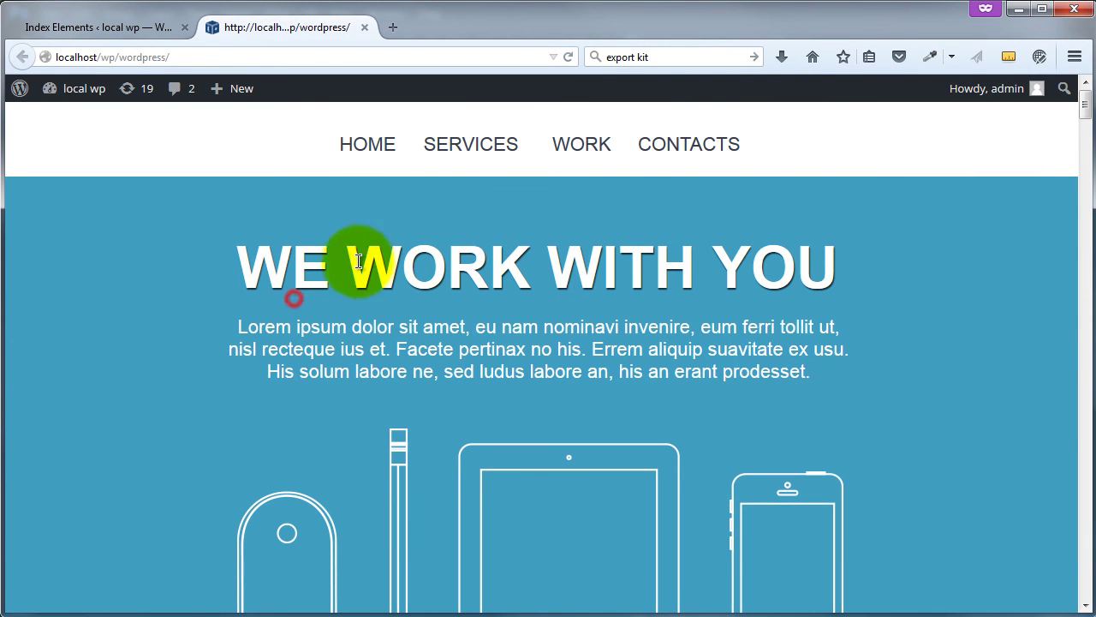
drag(276, 261, 426, 372)
drag(525, 371, 612, 371)
- Set Main Title to 'WE ARE THE BEST!!' and Main Description to 'Nothing to say', then save
click(103, 27)
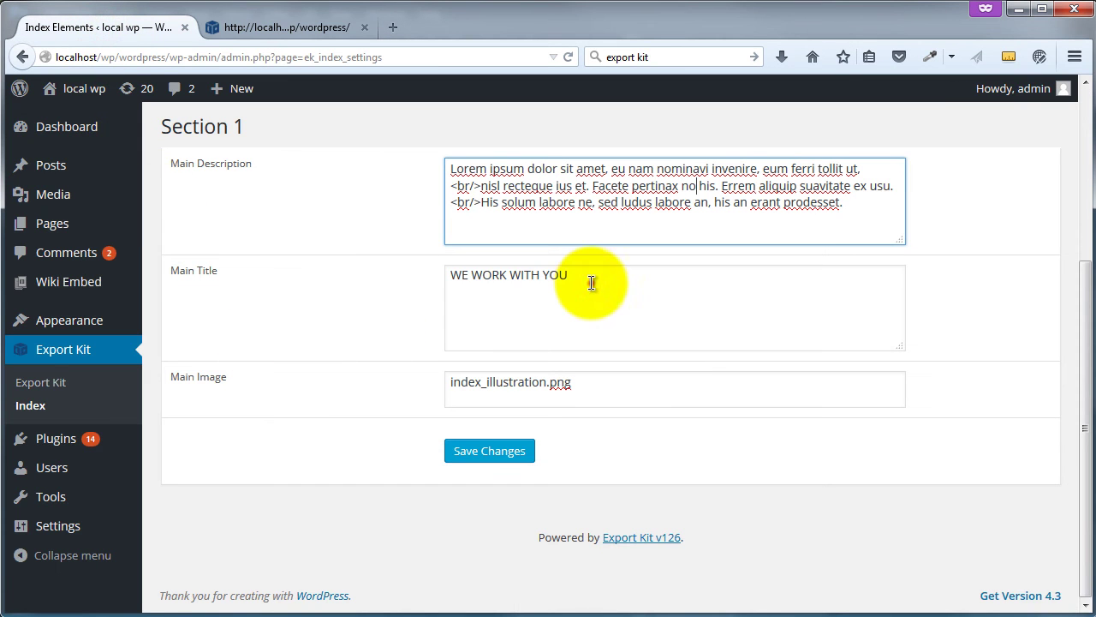
click(565, 276)
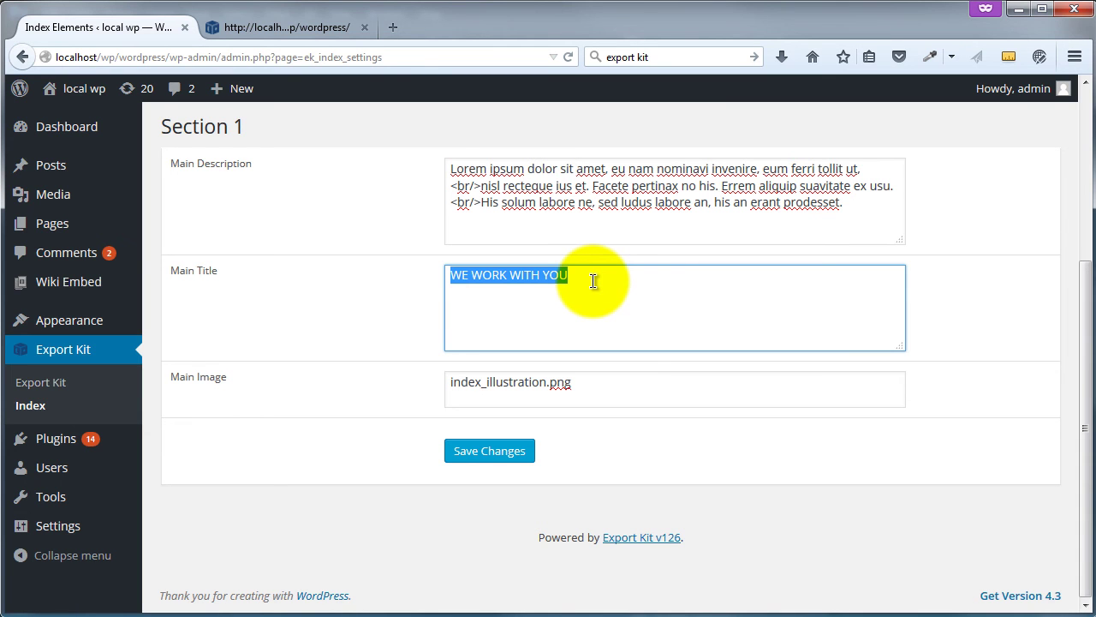
text(WE)
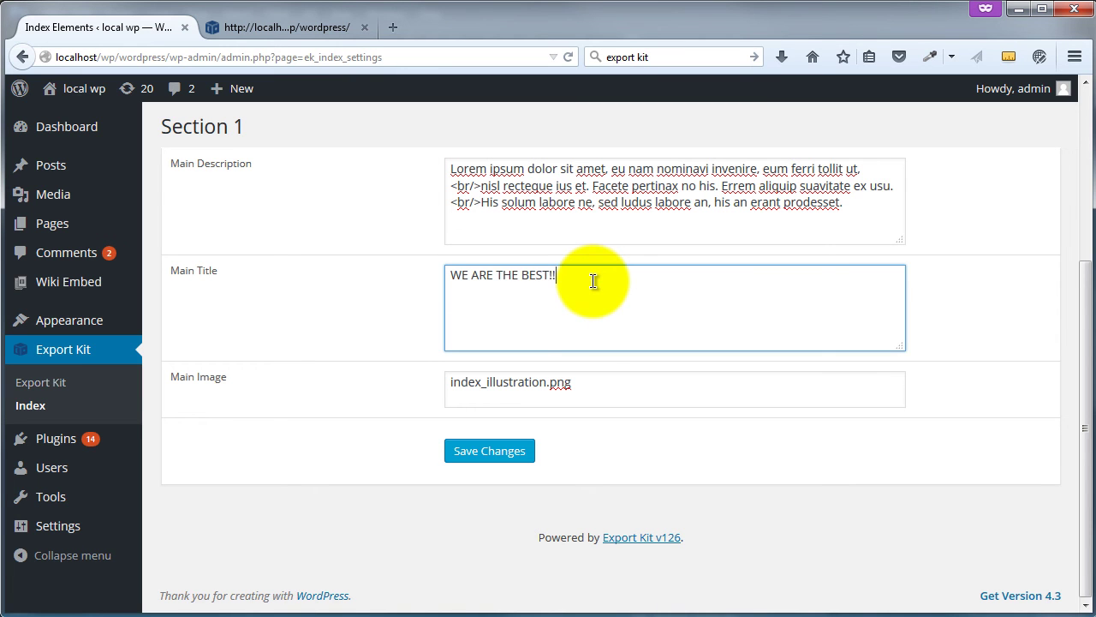
click(864, 215)
key(ctrl+a)
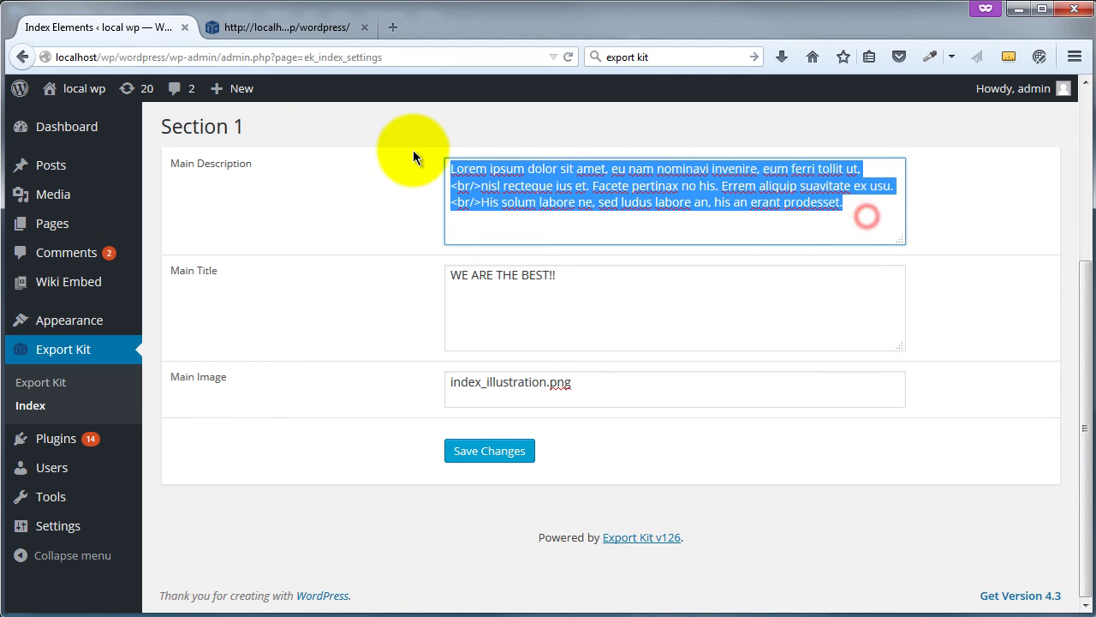
text(Nothing s)
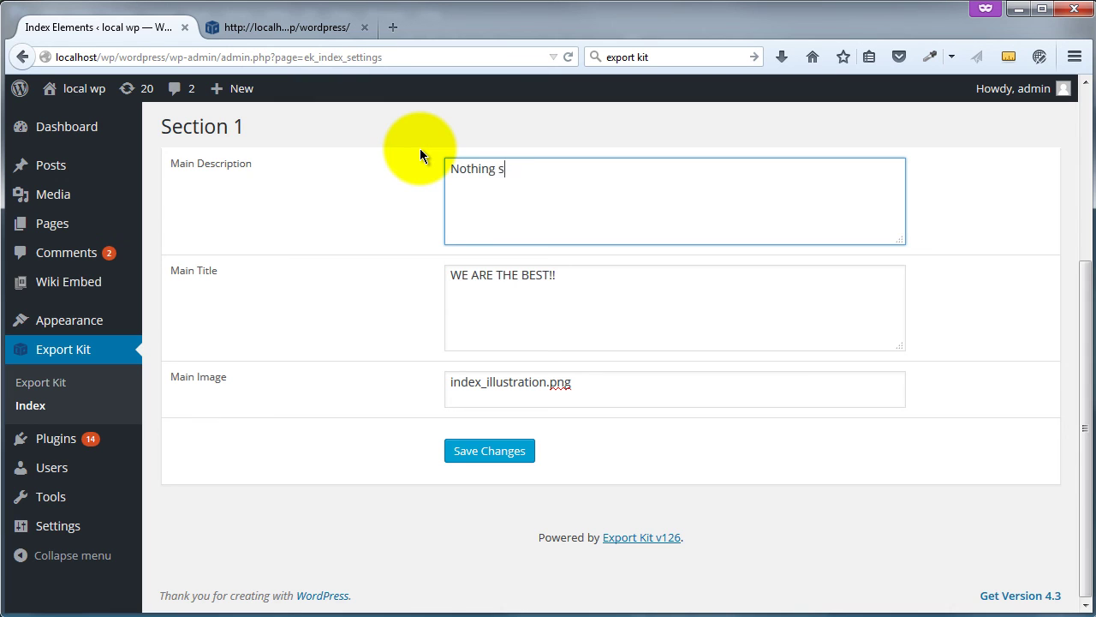
key(BackSpace)
text(to say)
click(489, 451)
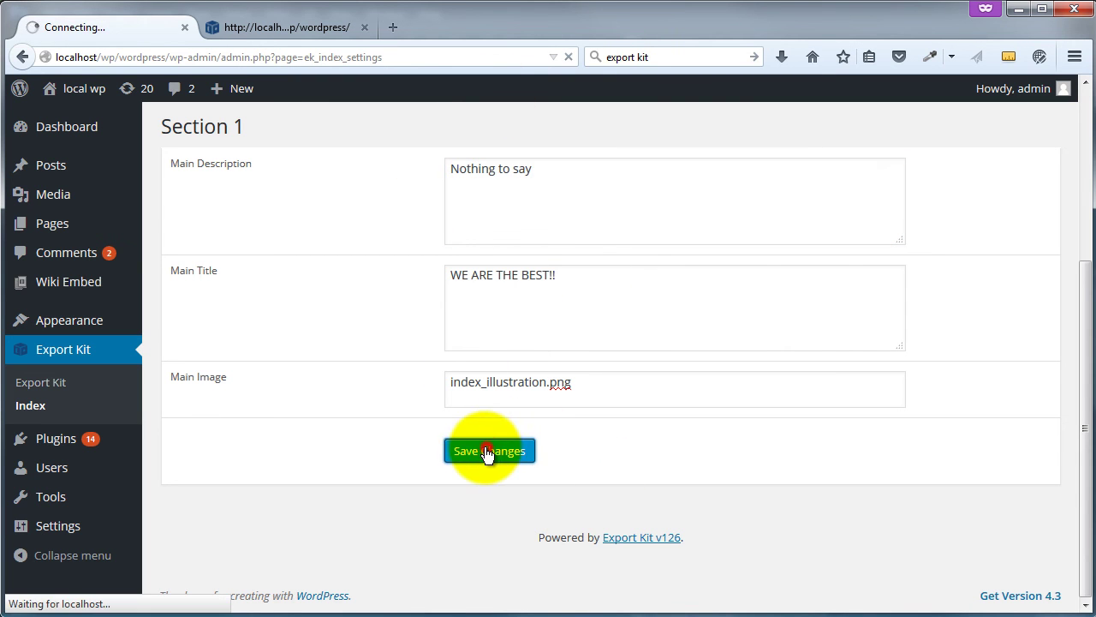
- Reload the front page to verify the hero shows 'WE ARE THE BEST!!' and 'Nothing to say'
click(287, 27)
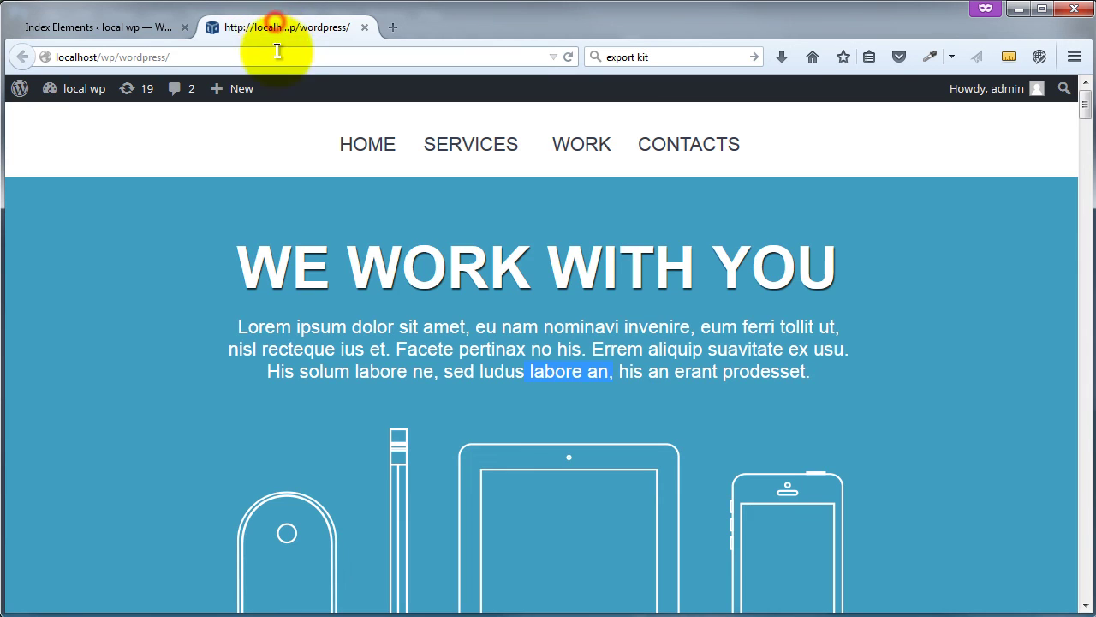
click(270, 53)
key(Return)
click(916, 406)
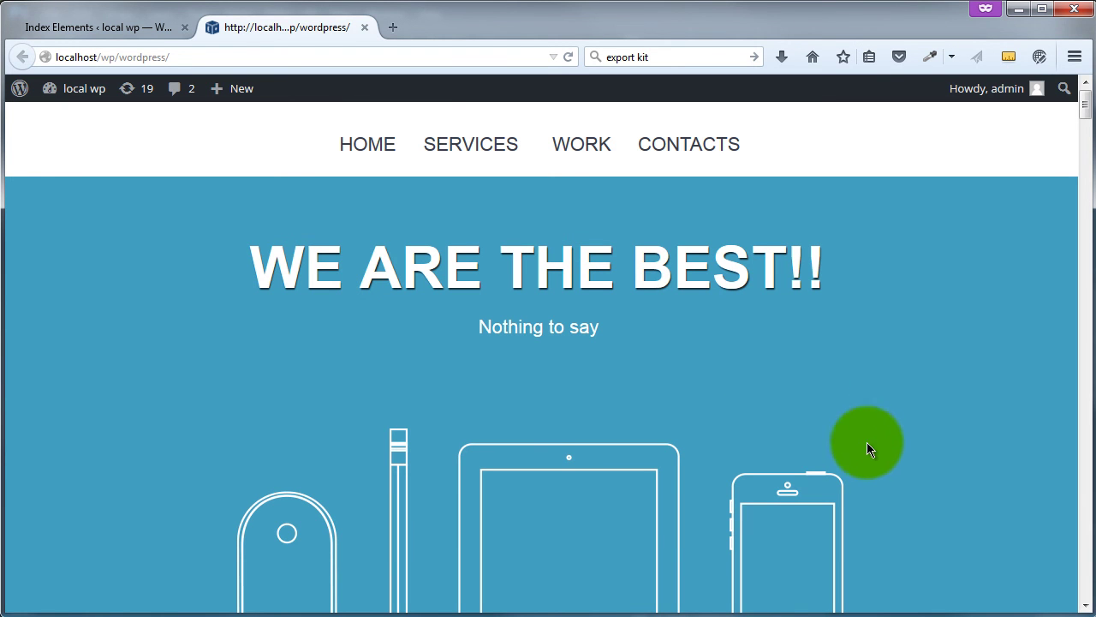
scroll(768, 406, down, 5)
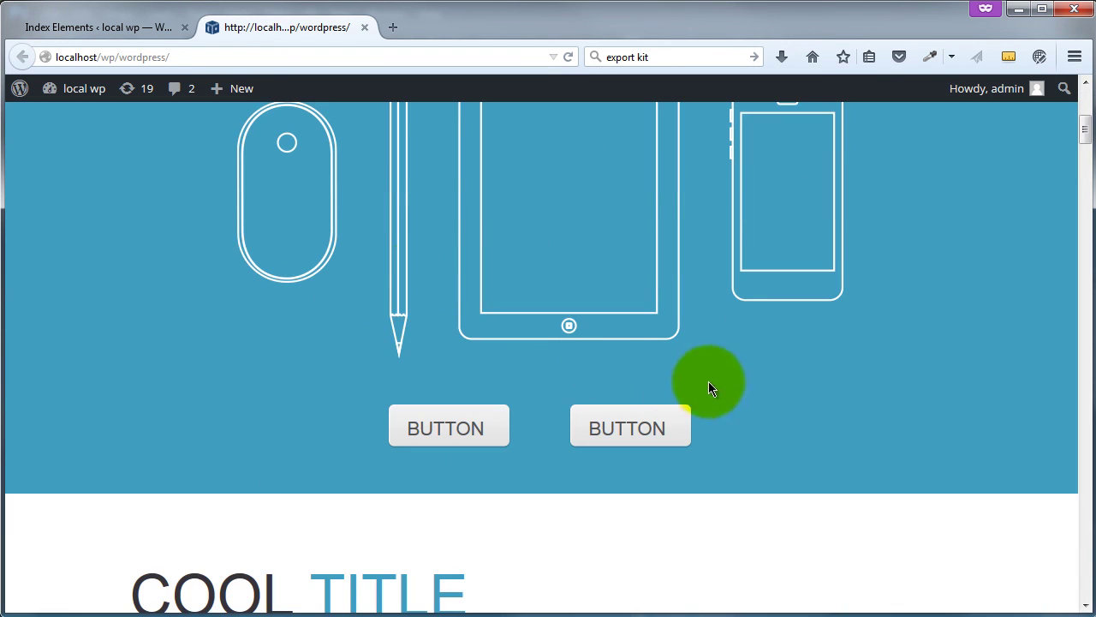
scroll(502, 371, down, 6)
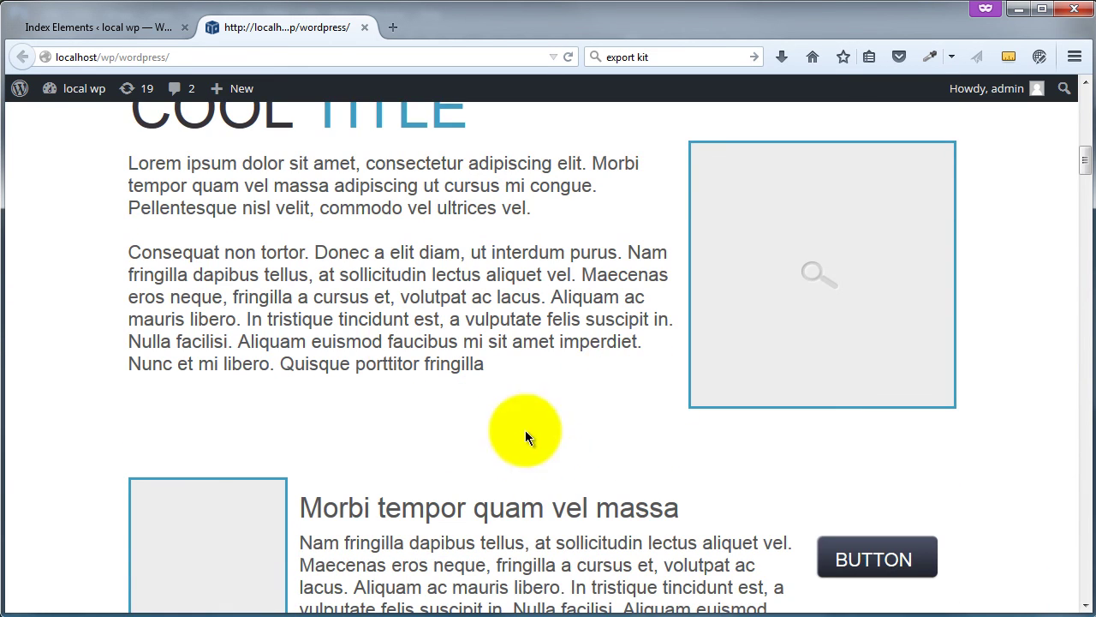
scroll(587, 477, down, 5)
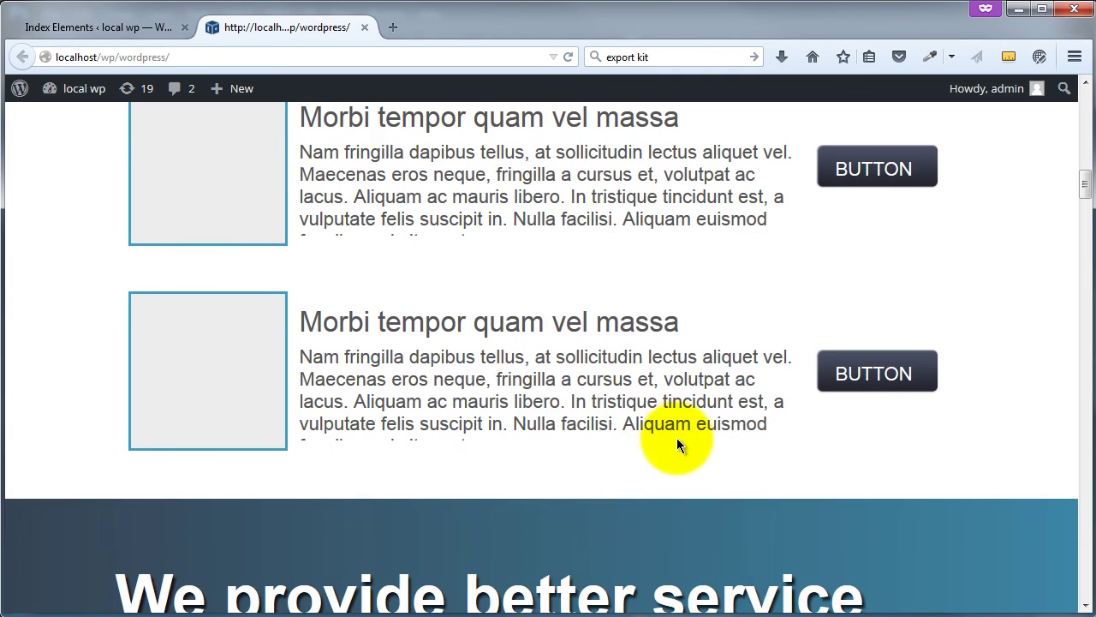
scroll(685, 437, up, 10)
click(96, 30)
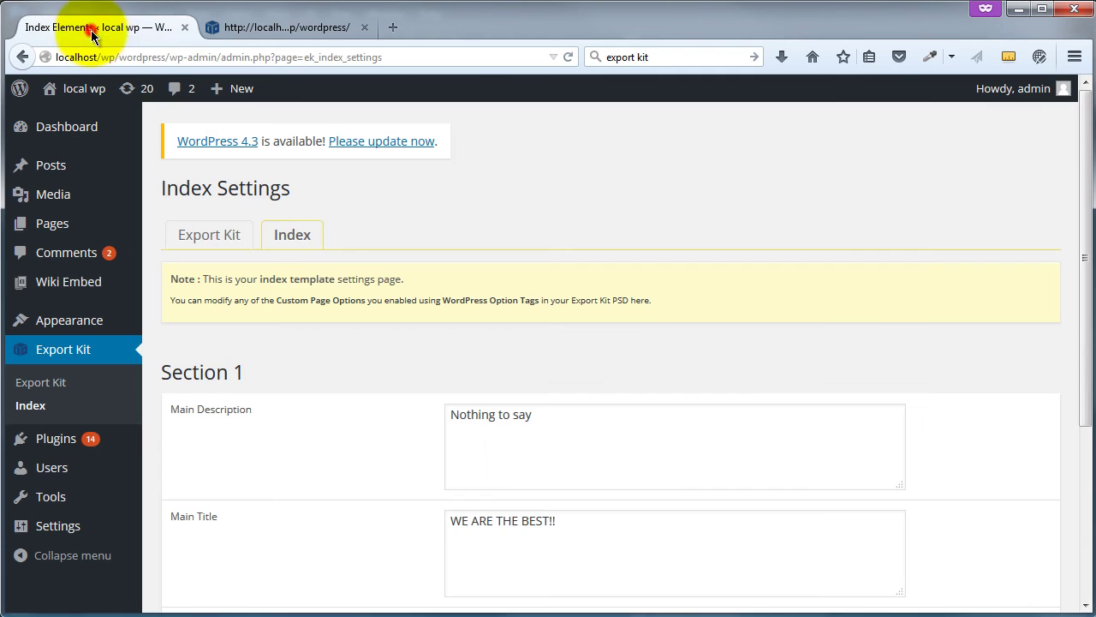